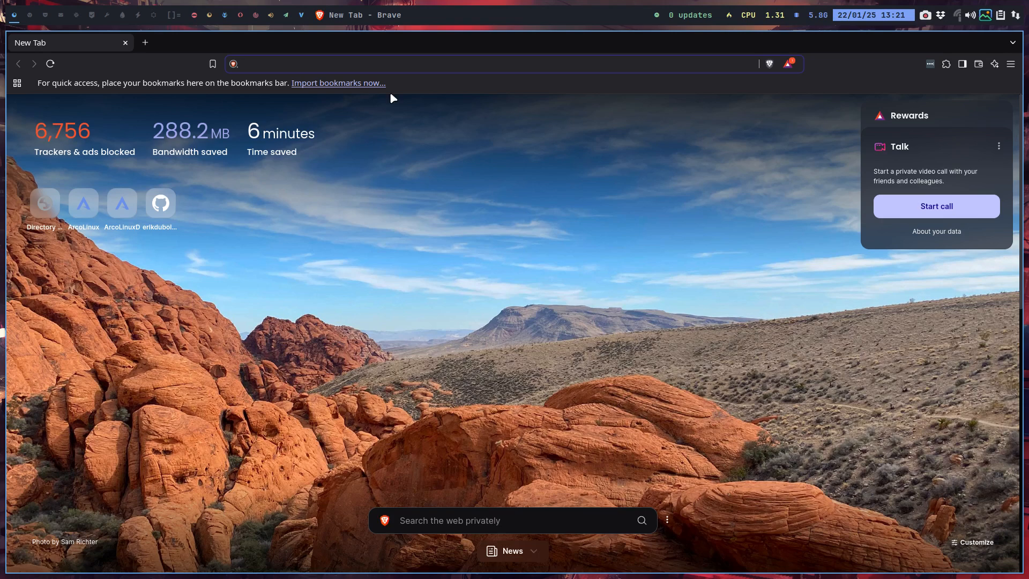
Open the arcolinuxb.com website in the browser
text(arcolinux)
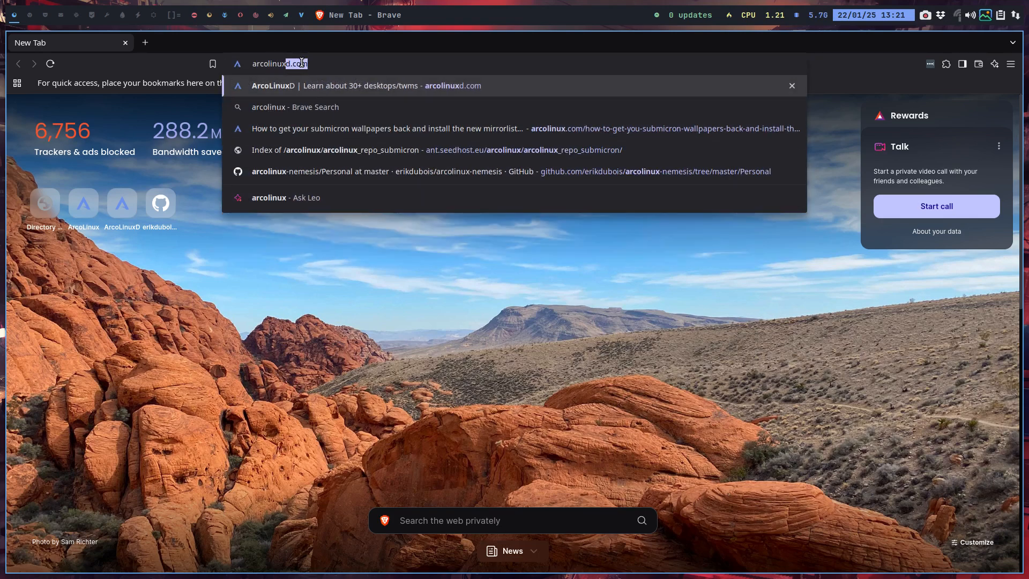
text(b)
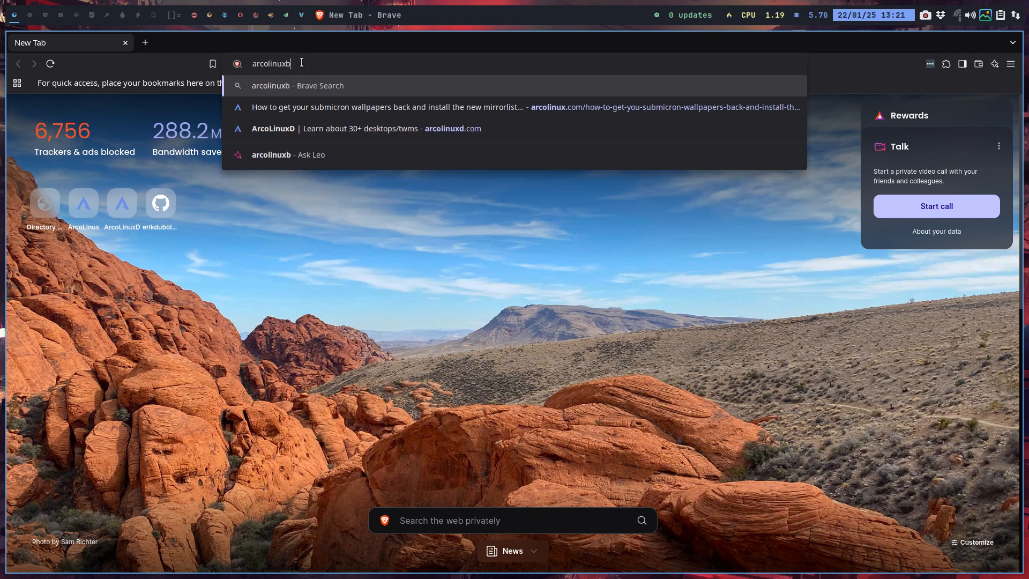
text(.com)
key(Return)
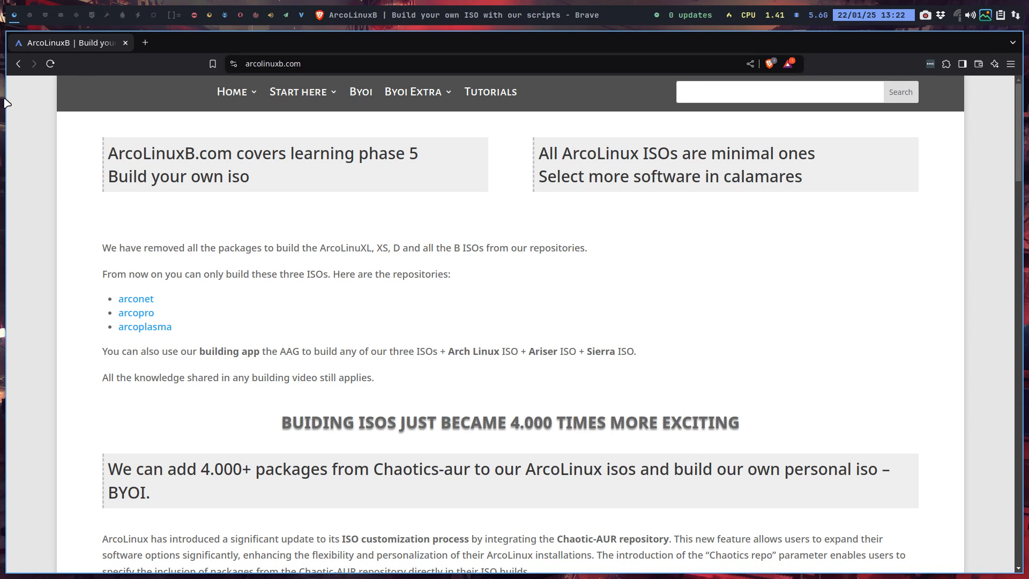
Open netinstall-desktop.yaml from ARCOLINUX-CAL/arconet-calamares-config/calamares/modules in Sublime Text, using a file manager on an empty workspace
click(30, 16)
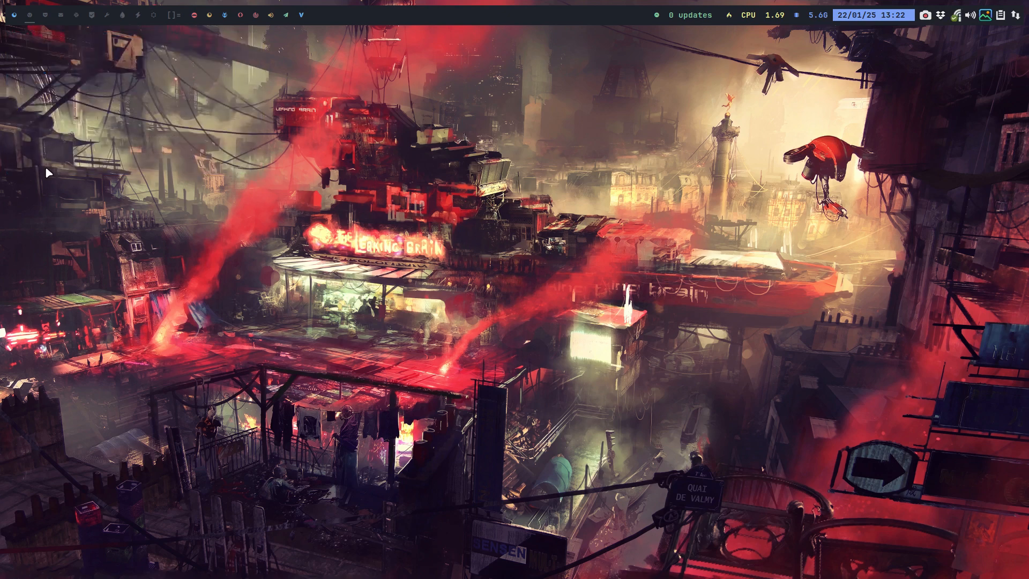
key(super+shift+Return)
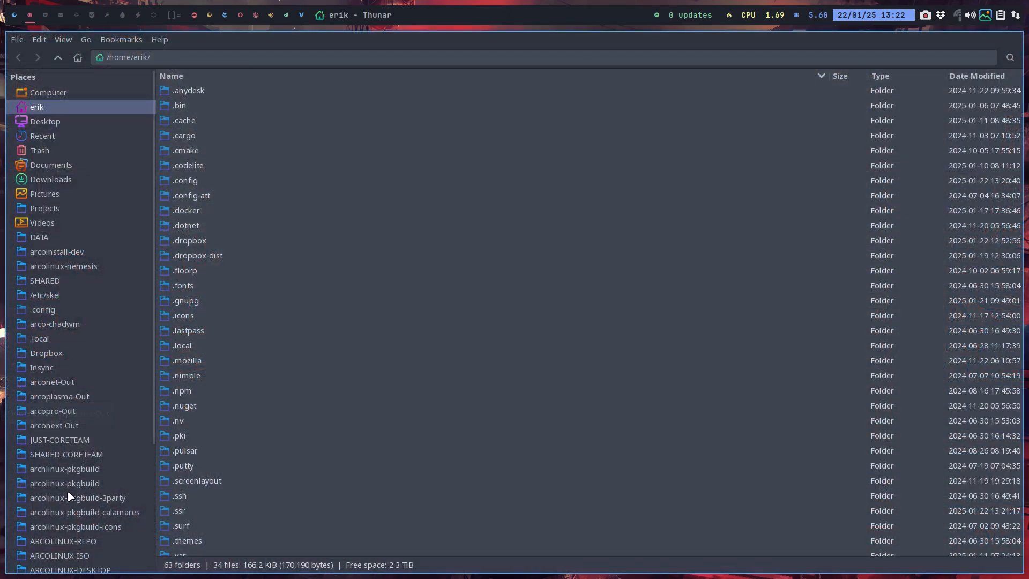
scroll(76, 451, down, 5)
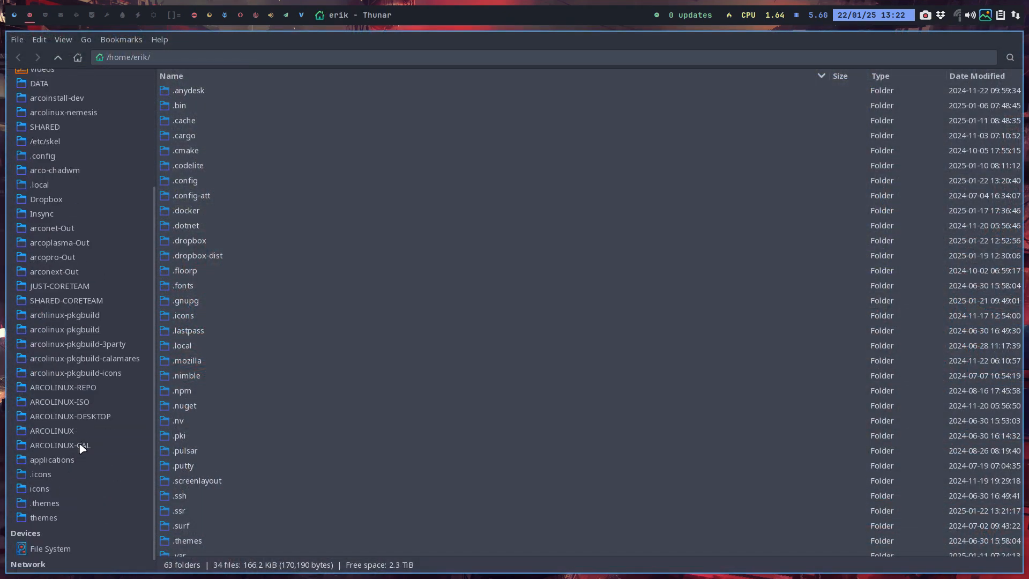
click(78, 445)
double_click(256, 94)
double_click(221, 105)
double_click(217, 105)
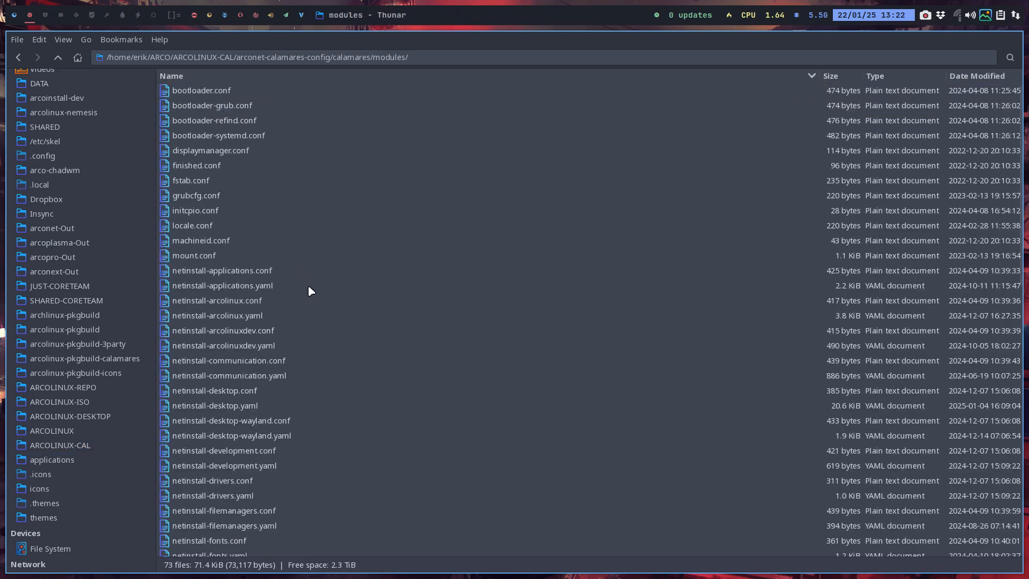
click(268, 405)
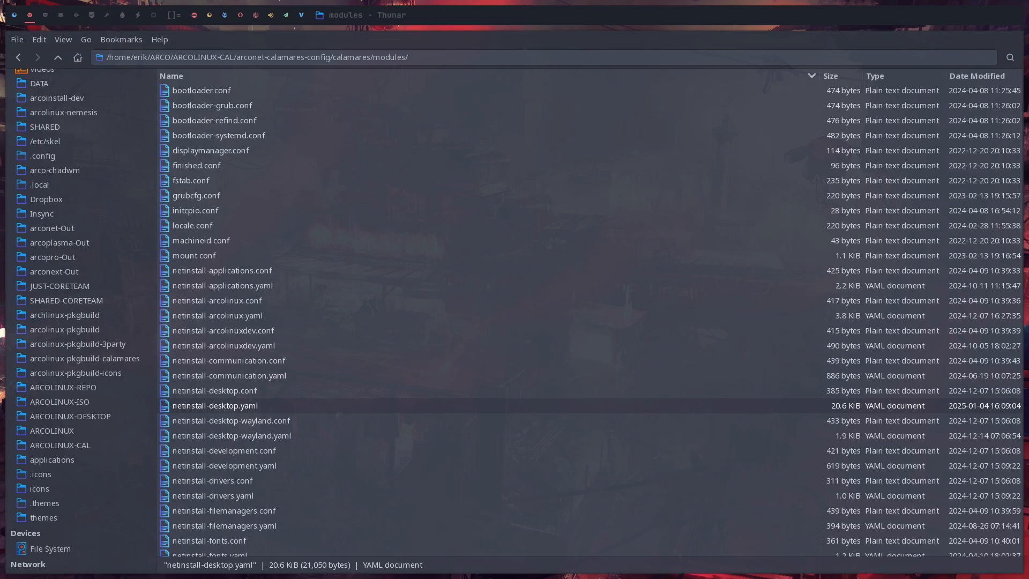
key(super+shift+Left)
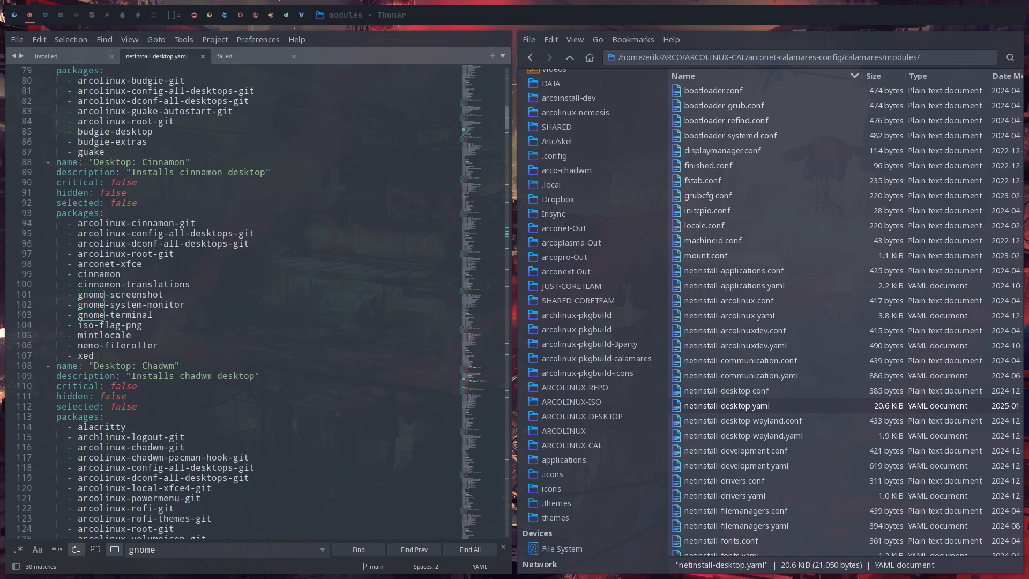
Examine the package lists of the Gnome and Gnome extra desktop entries in netinstall-desktop.yaml
scroll(329, 430, down, 5)
scroll(328, 430, down, 20)
scroll(394, 500, down, 7)
scroll(382, 485, down, 6)
scroll(388, 489, down, 5)
drag(144, 264, 41, 200)
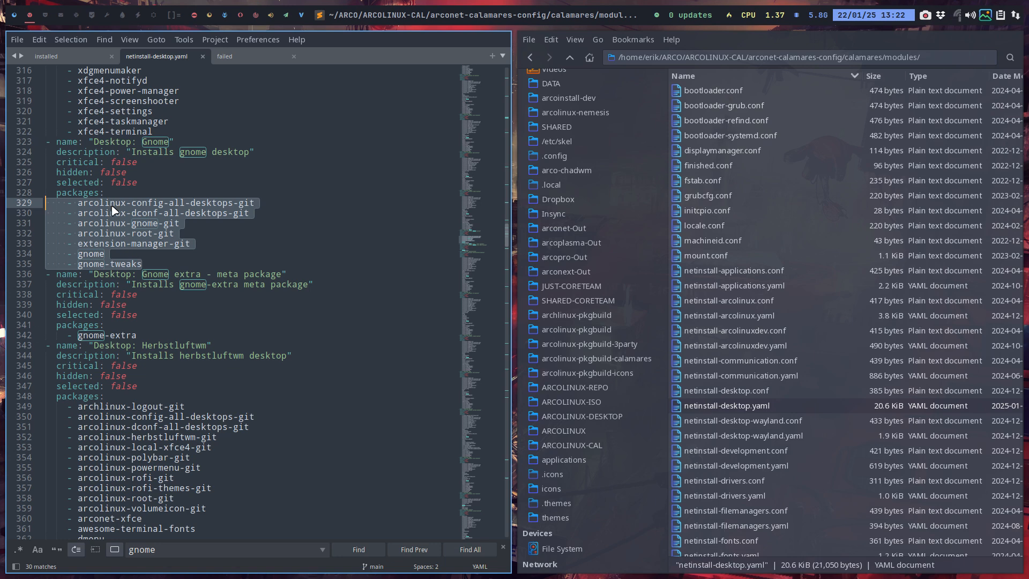
click(127, 233)
drag(155, 262, 49, 252)
click(106, 255)
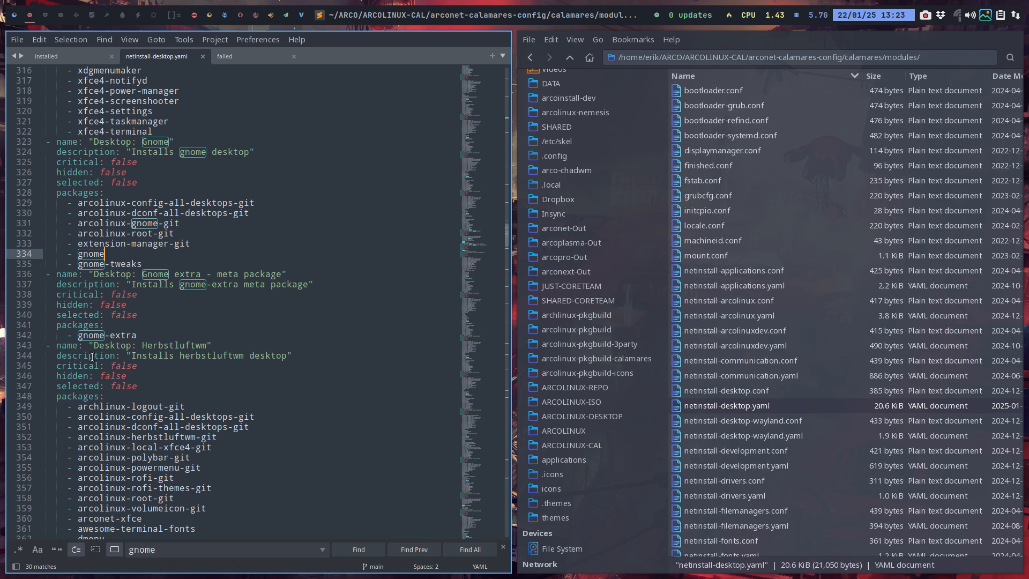
drag(137, 335, 70, 331)
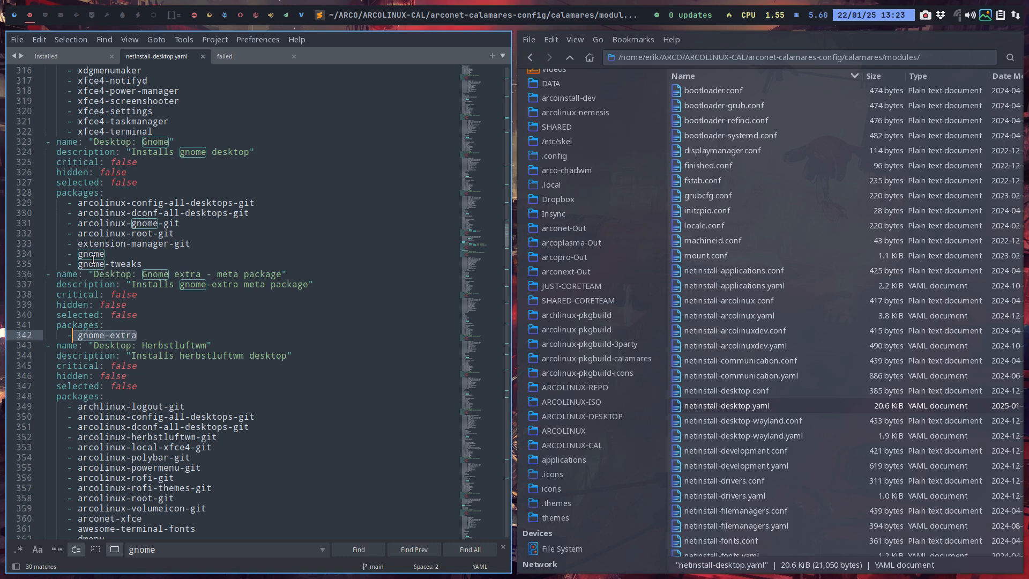
drag(73, 244, 73, 254)
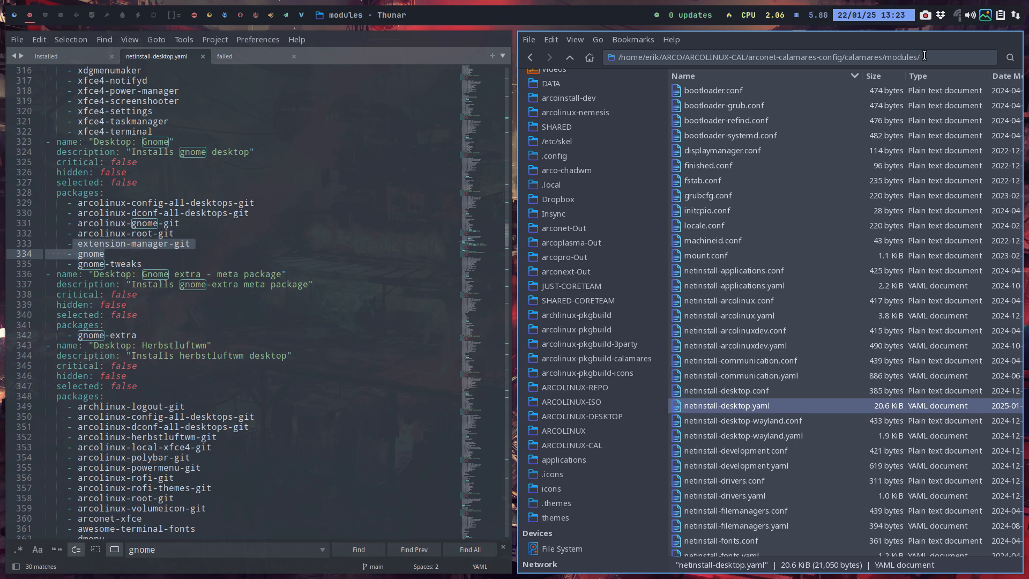
click(192, 234)
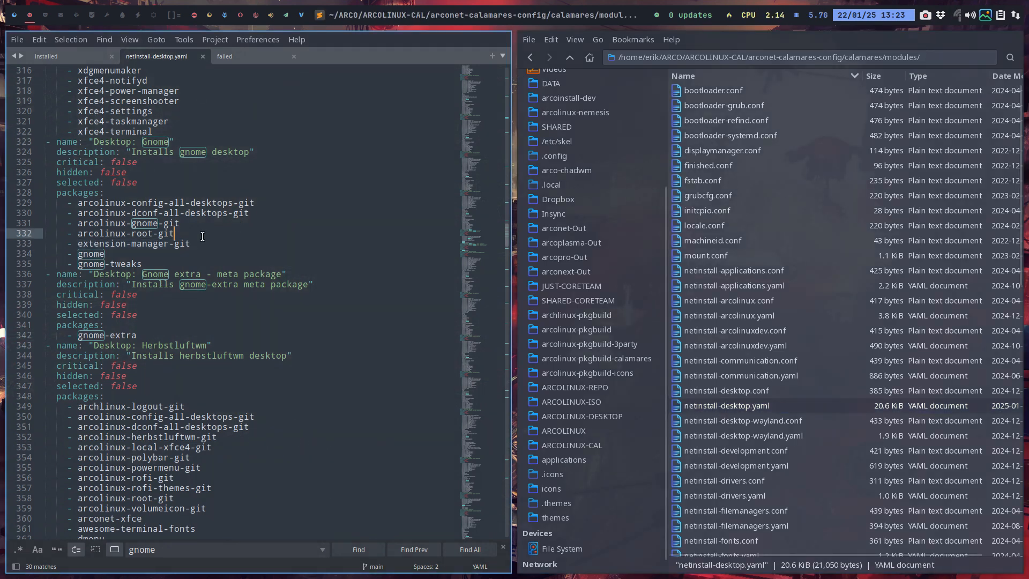
drag(24, 244, 31, 203)
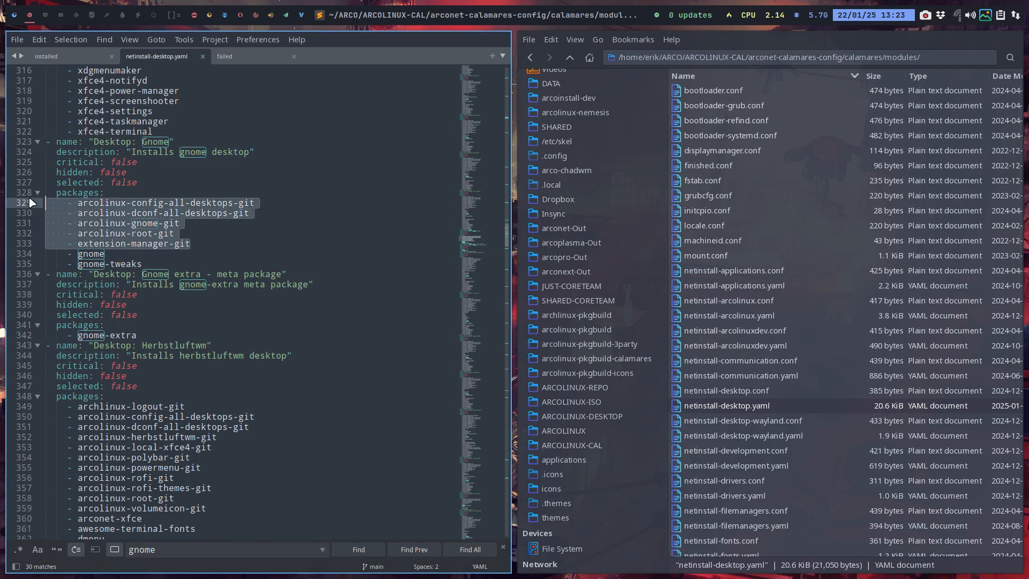
Close netinstall-desktop.yaml in the editor and go up to the calamares folder in the file manager
click(199, 57)
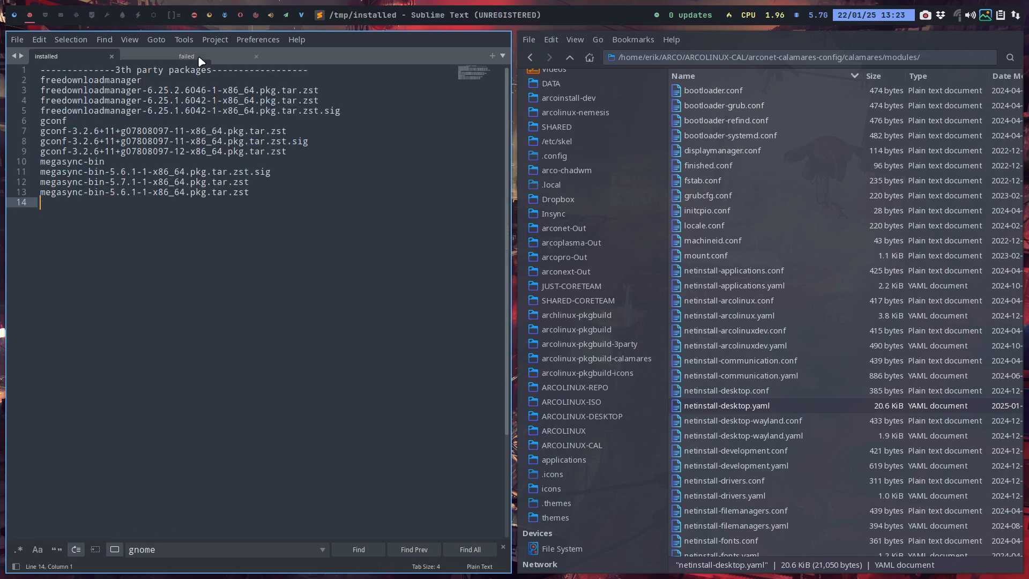
mouse_move(15, 17)
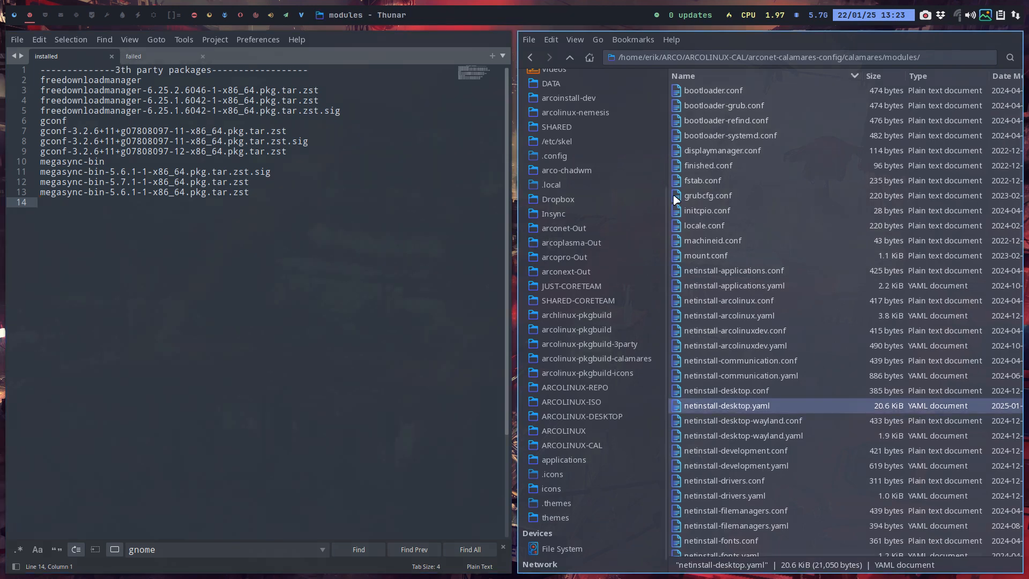
click(571, 59)
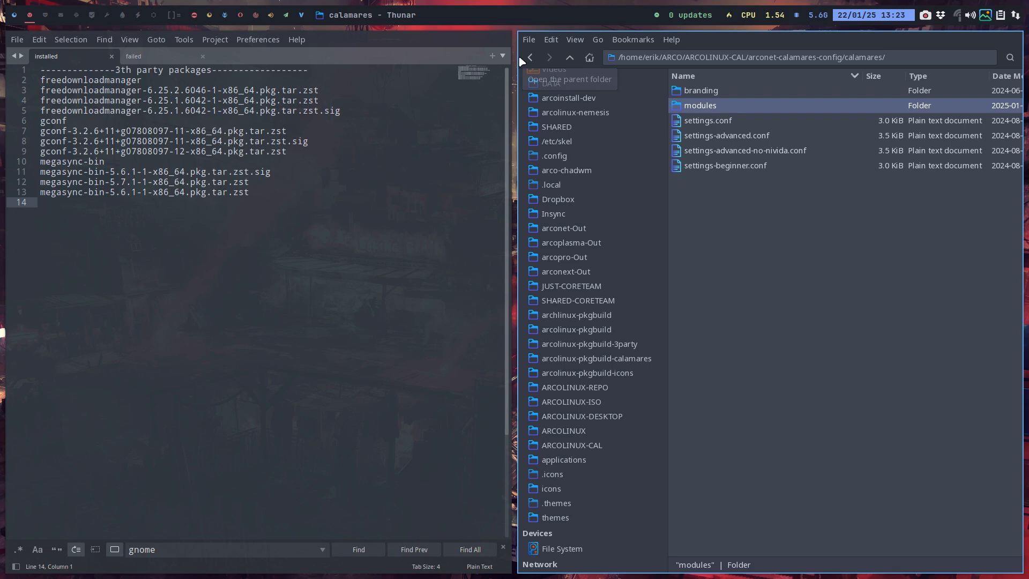
Return to the browser, open the arconet repository linked on the ArcoLinuxB page and copy its HTTPS clone URL
click(26, 11)
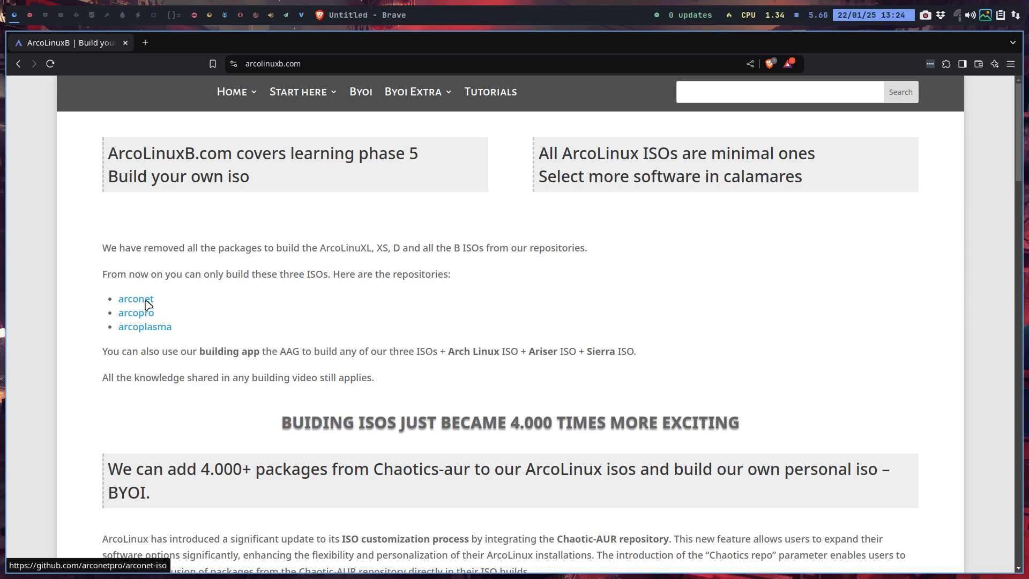
click(145, 305)
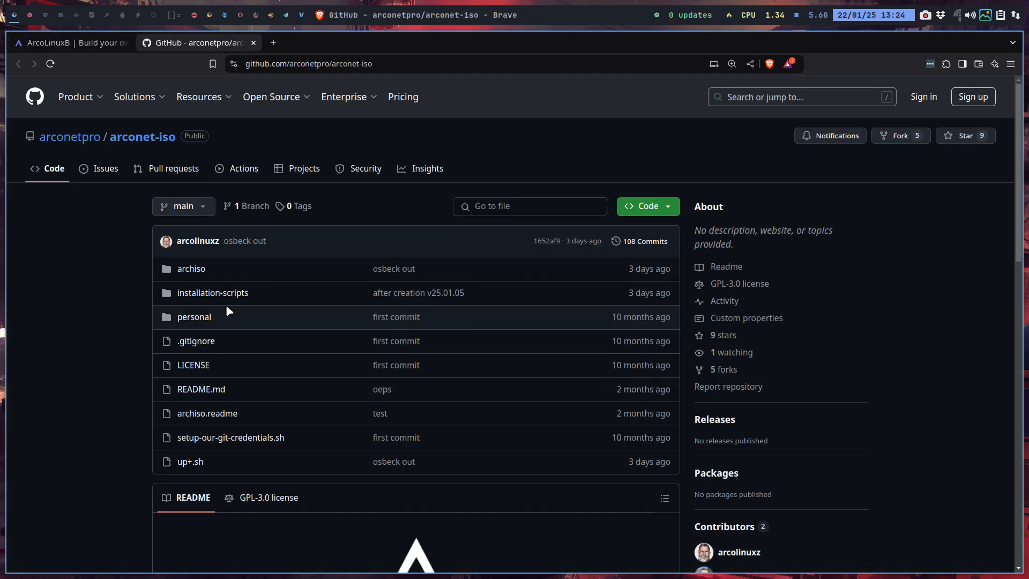
click(664, 213)
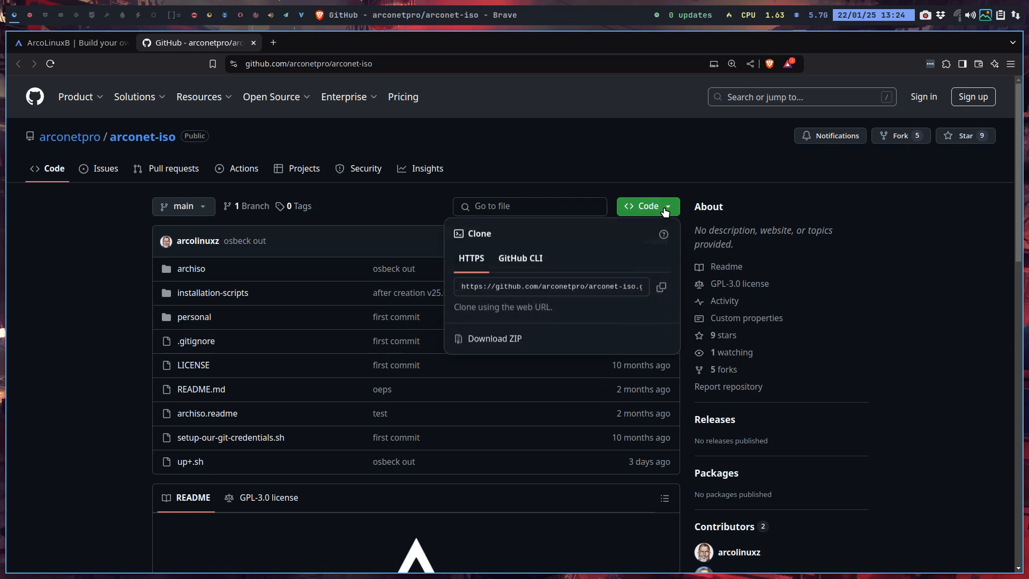
click(661, 287)
Open a new file manager on the empty third workspace, conceal hidden files and go to the Desktop folder
click(45, 16)
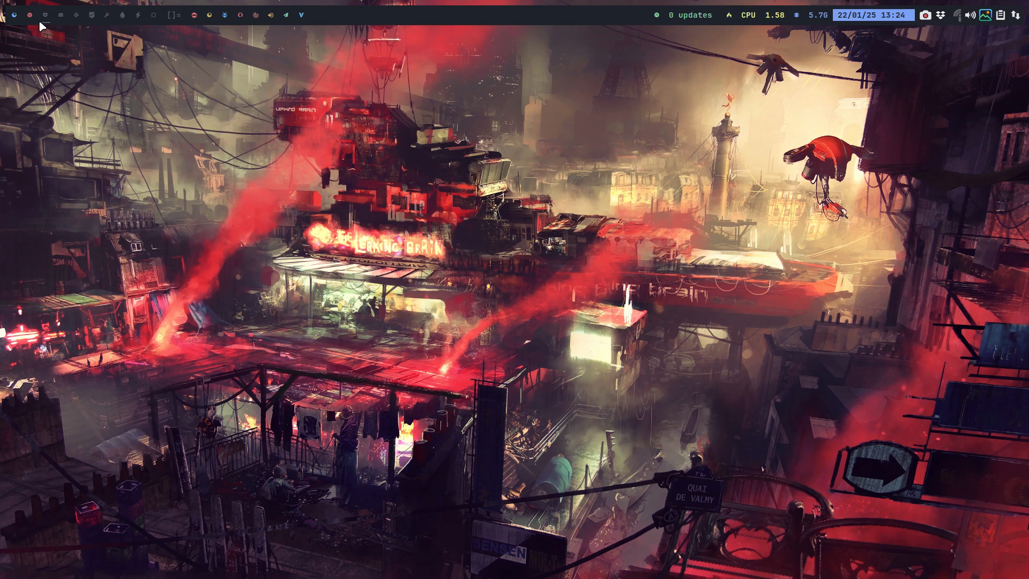
key(super+shift+Return)
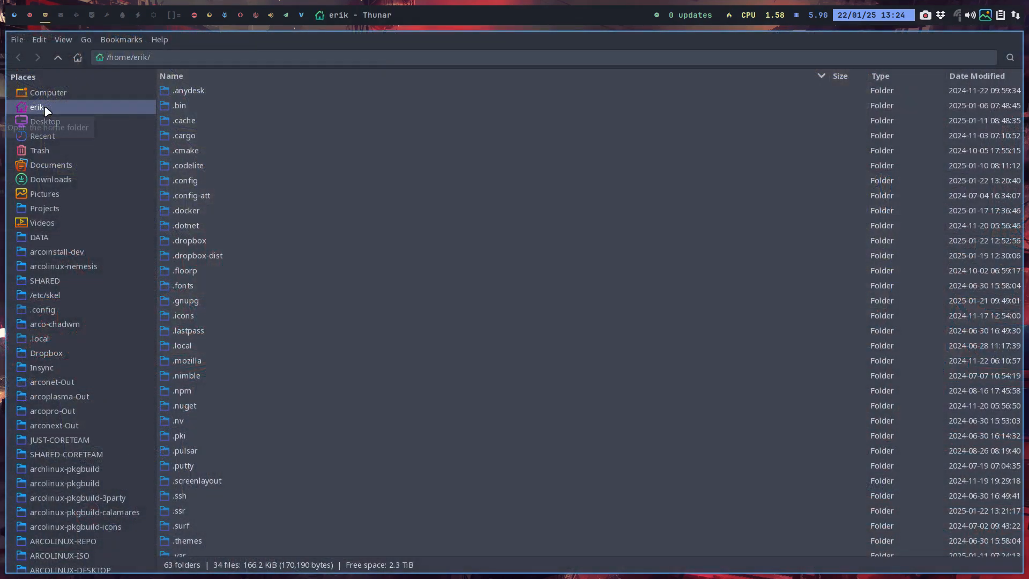
click(188, 214)
key(ctrl+h)
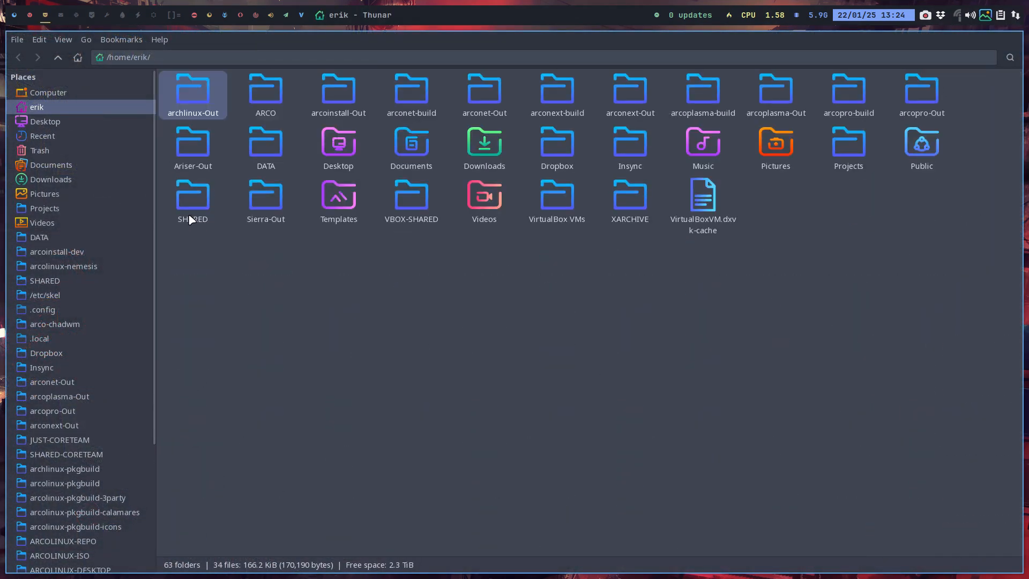
click(48, 122)
click(185, 95)
right_click(237, 105)
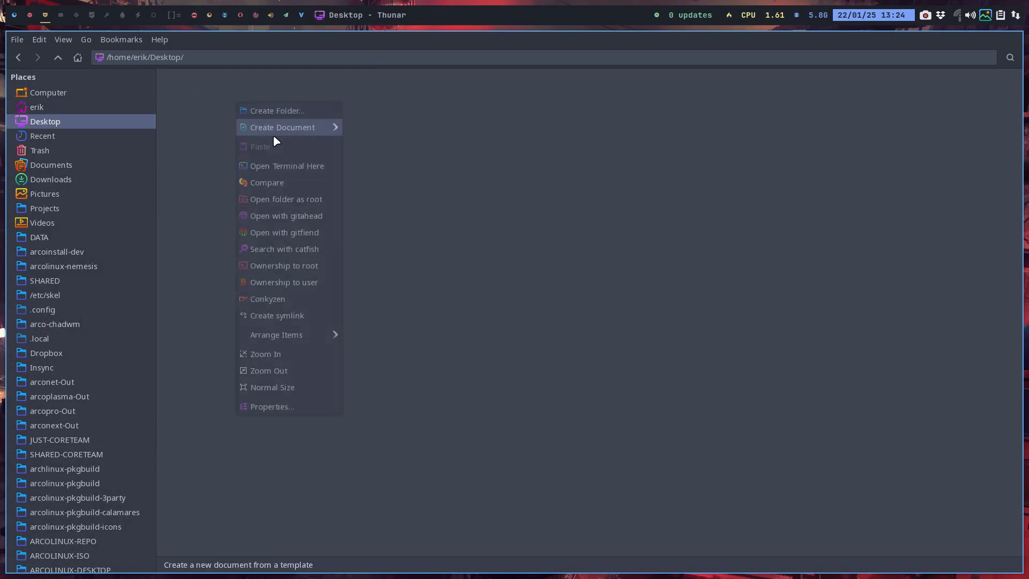
click(329, 168)
text(git clone)
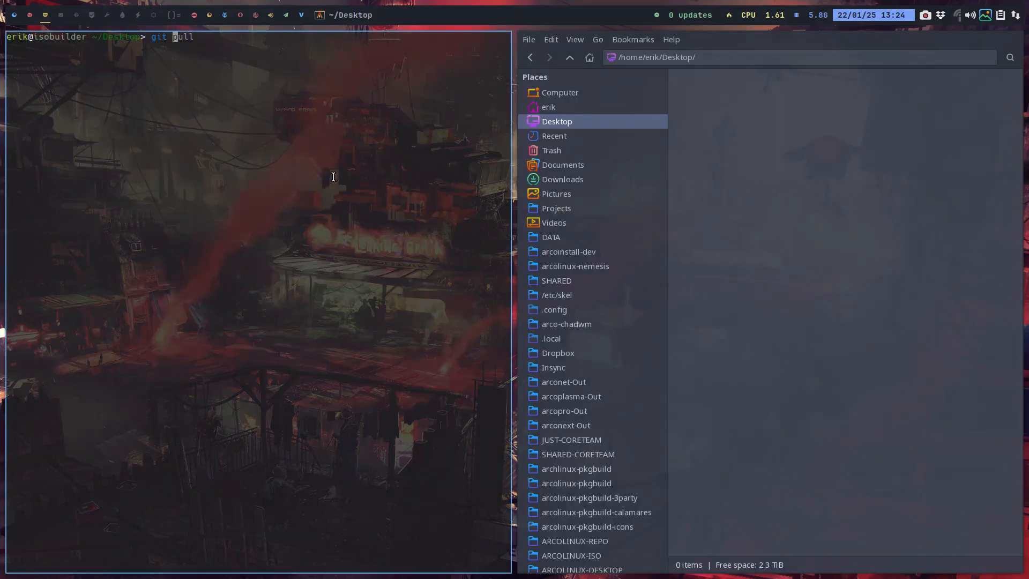
text(https://github.com/arconetpro/arconet-iso.git)
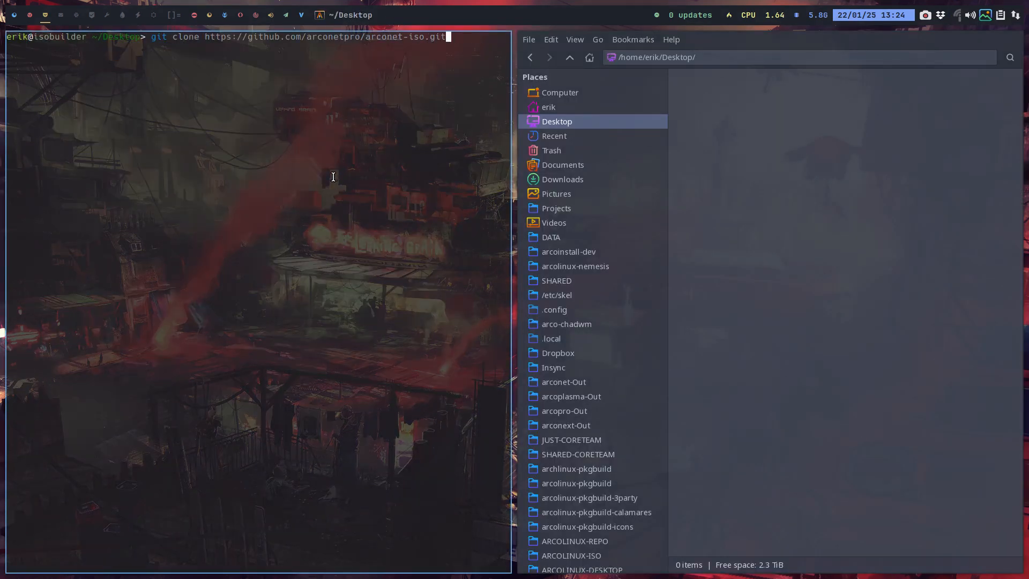
key(Return)
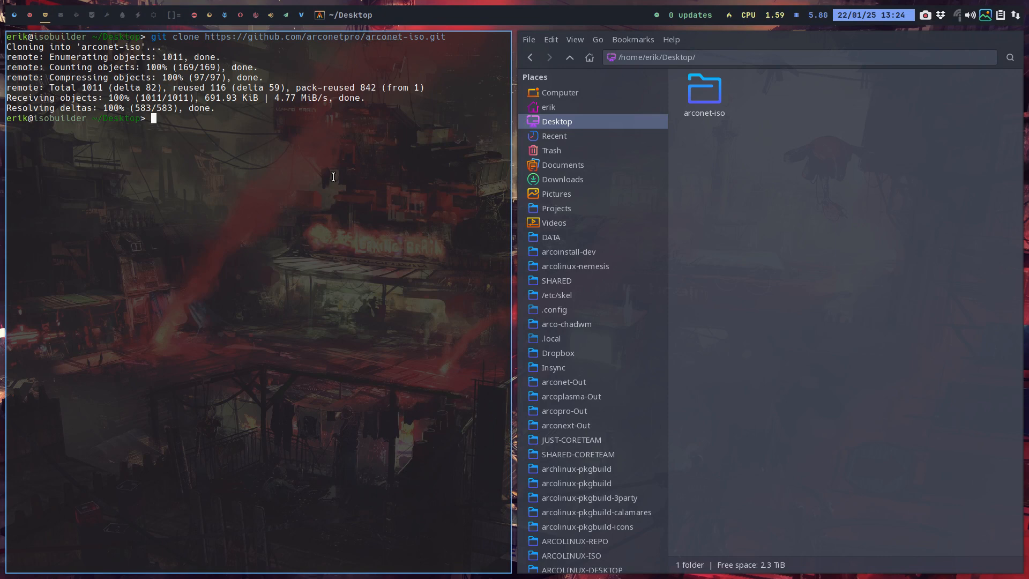
key(super+q)
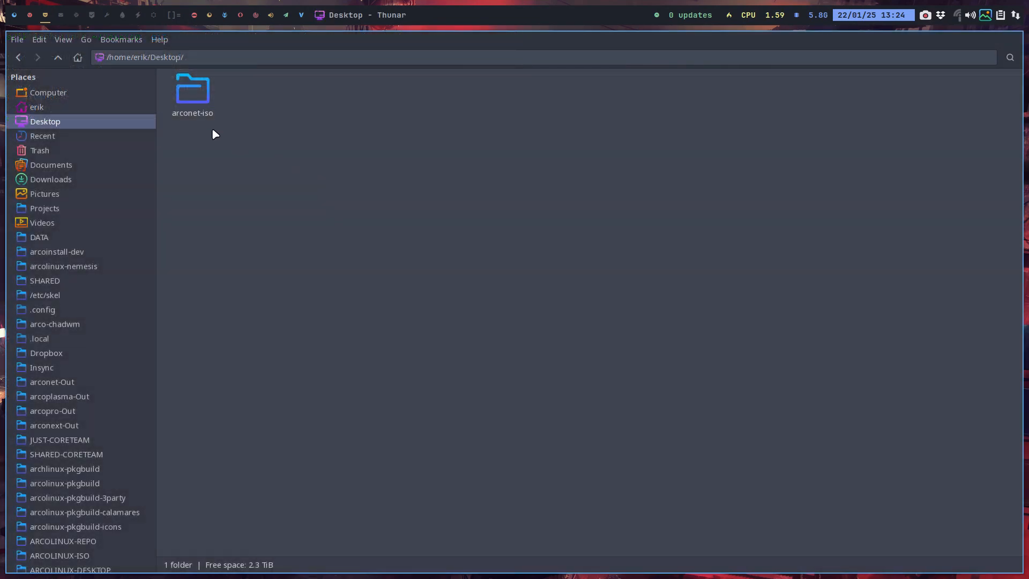
Open packages.x86_64 from the cloned arconet-iso/archiso folder in Sublime Text
double_click(199, 97)
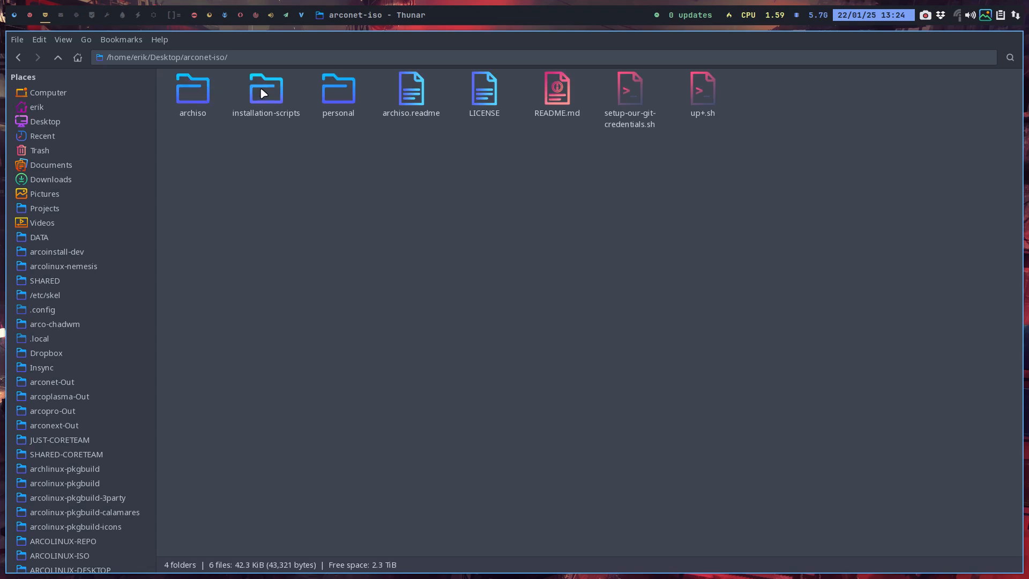
double_click(204, 91)
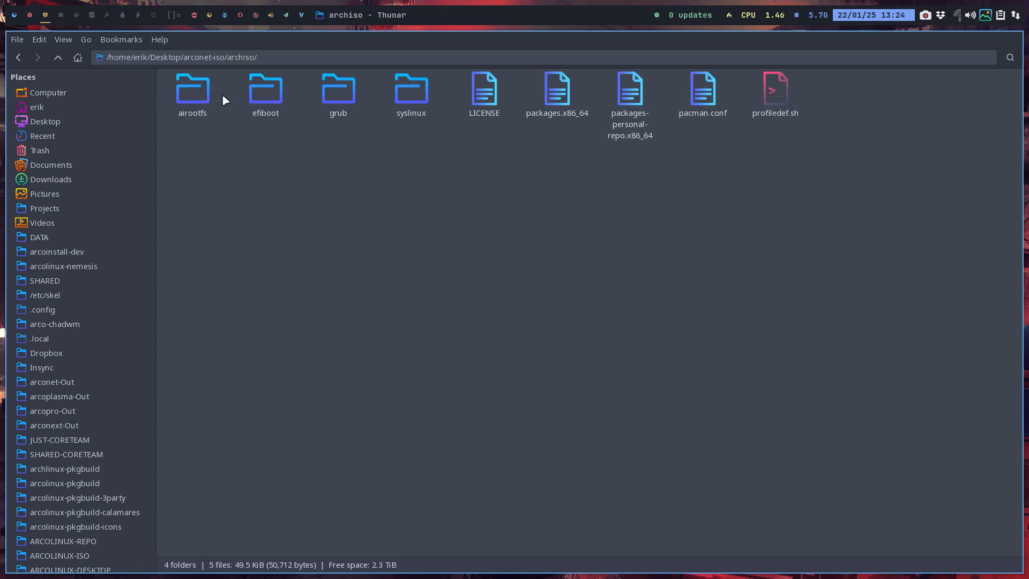
click(565, 90)
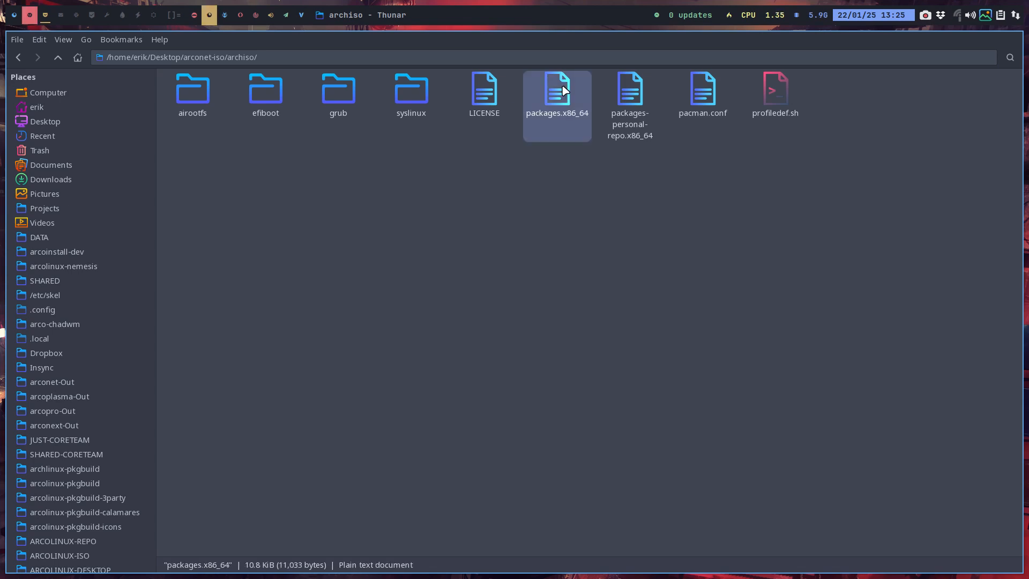
click(29, 16)
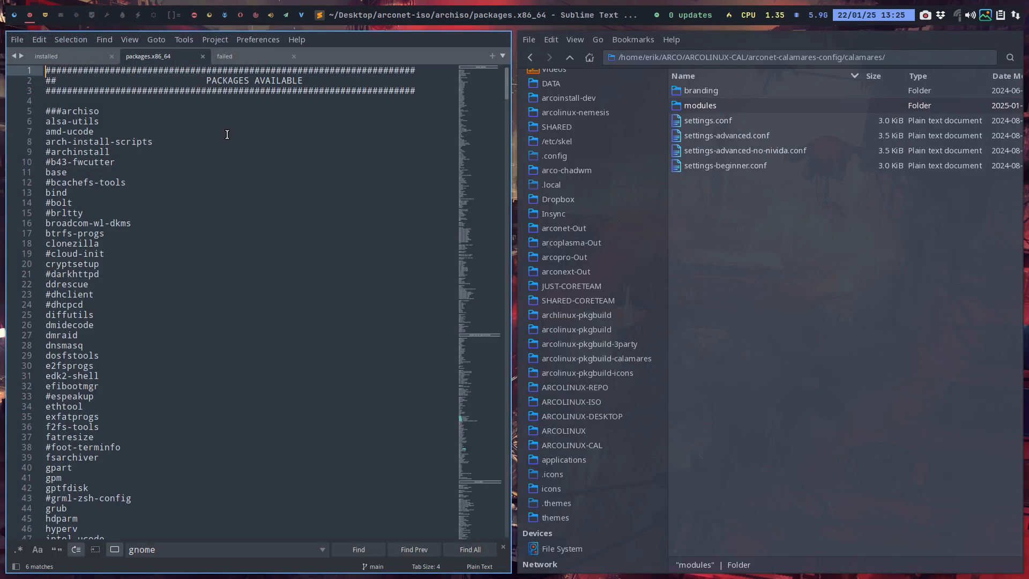
Close the file manager showing the Calamares configuration beside the package list
scroll(150, 313, down, 2)
click(888, 321)
key(super+q)
scroll(161, 185, up, 2)
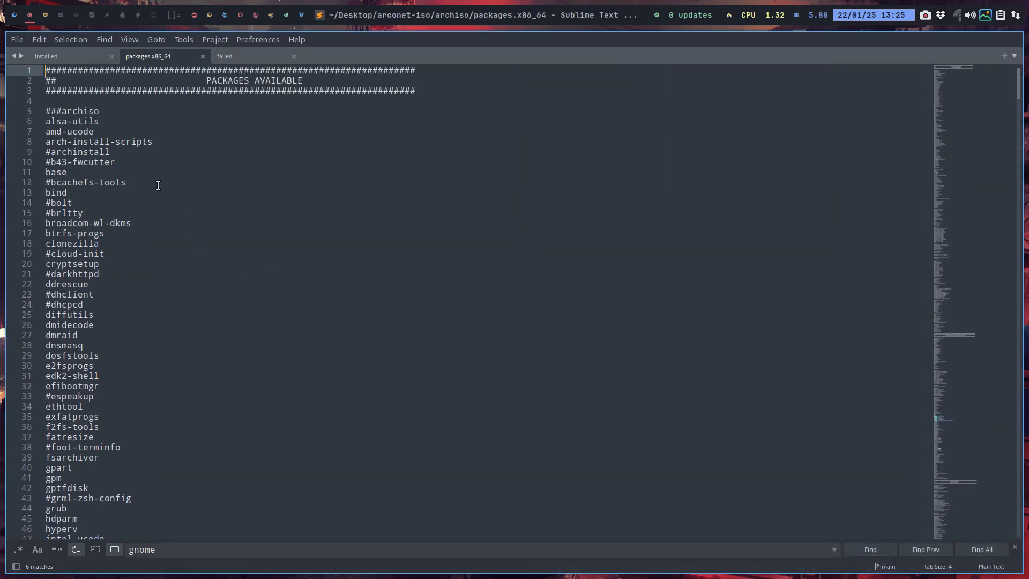
Examine the archiso, archiso-extra, xorg, video and audio sections of packages.x86_64
drag(46, 111, 168, 281)
scroll(167, 301, down, 14)
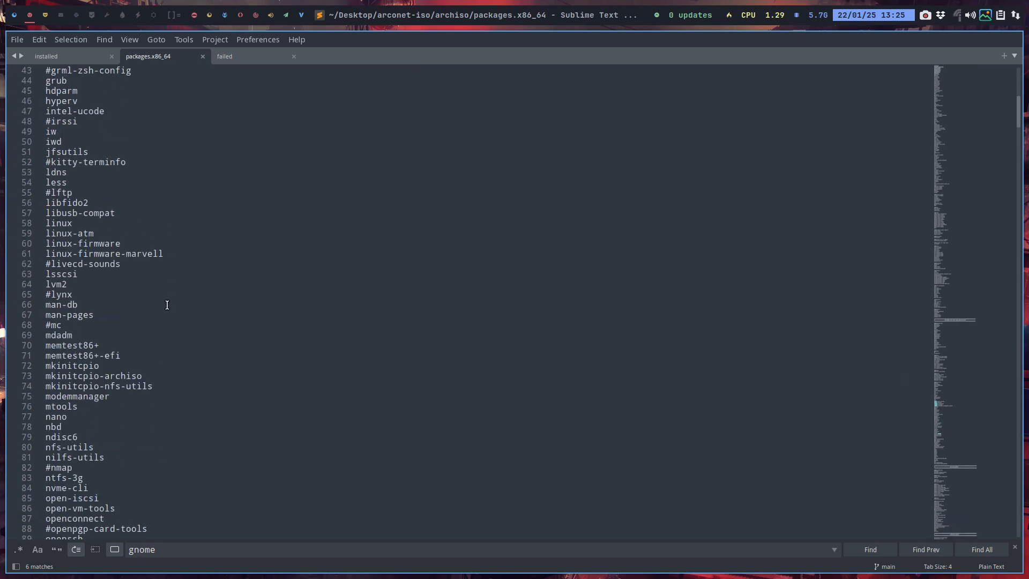
scroll(167, 305, down, 6)
scroll(166, 306, down, 7)
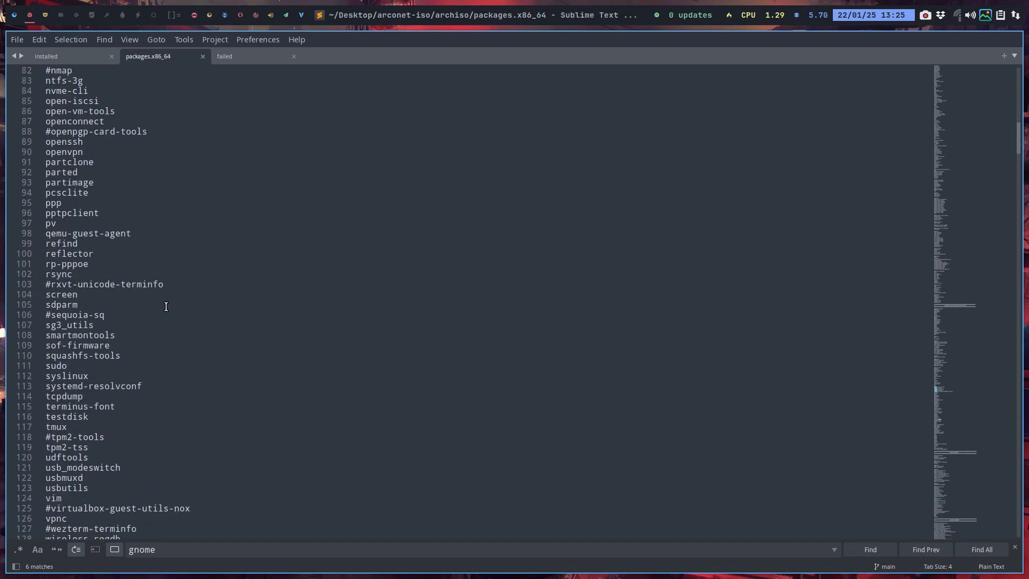
scroll(167, 306, down, 14)
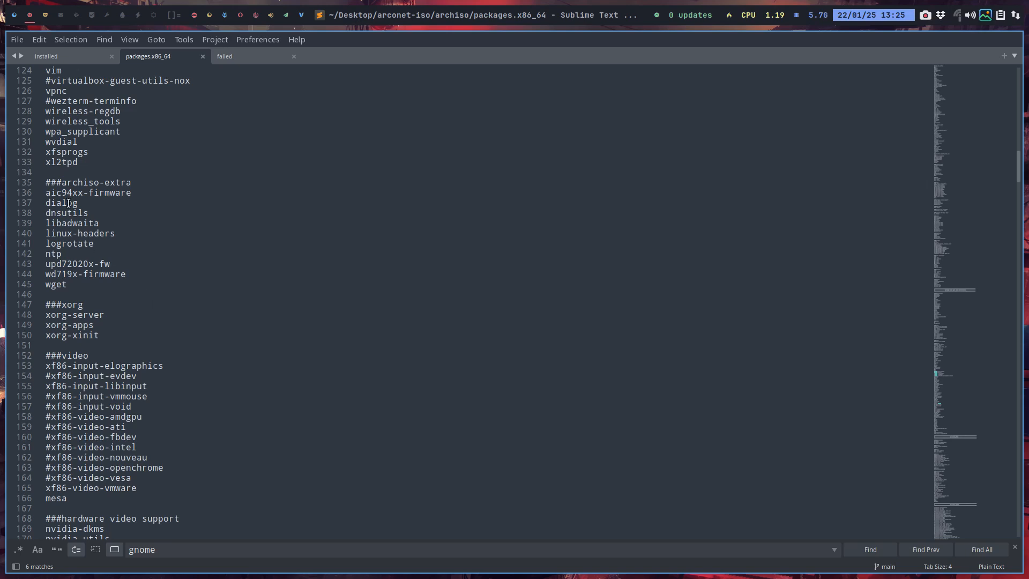
scroll(70, 207, down, 5)
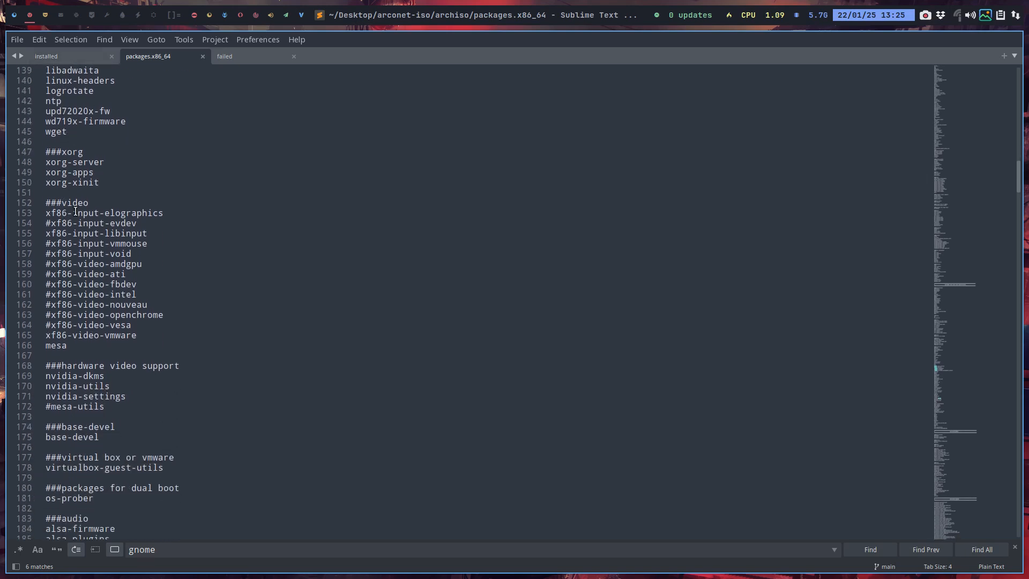
scroll(76, 224, down, 5)
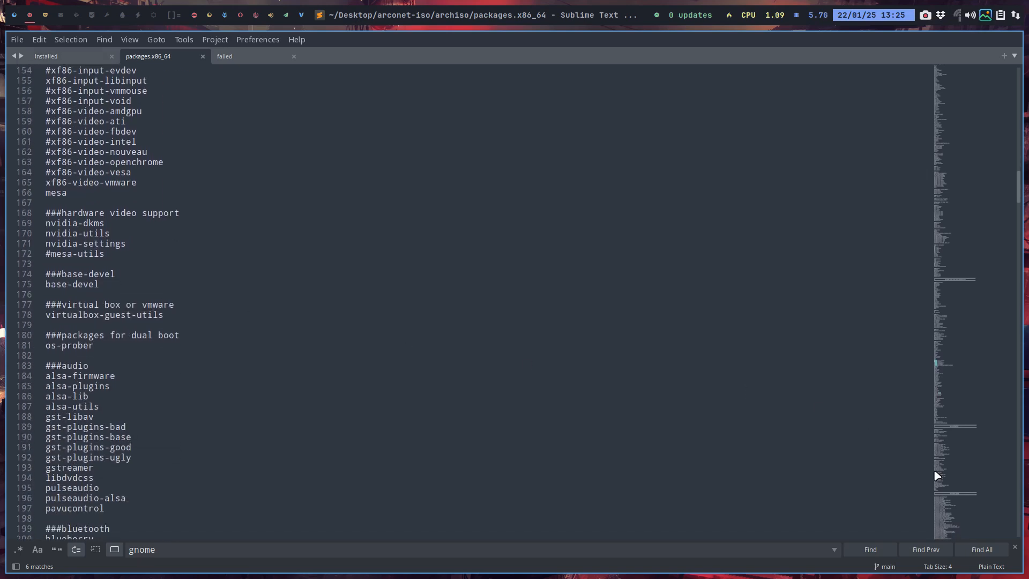
Set the syntax highlighting of packages.x86_64 to Perl and enlarge the editor text
click(991, 567)
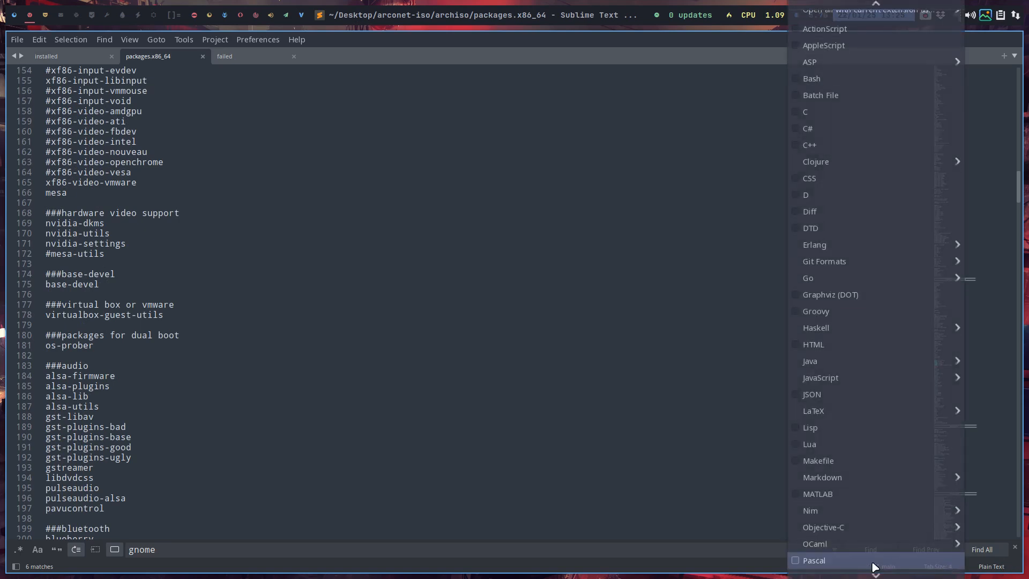
scroll(827, 552, down, 1)
click(815, 549)
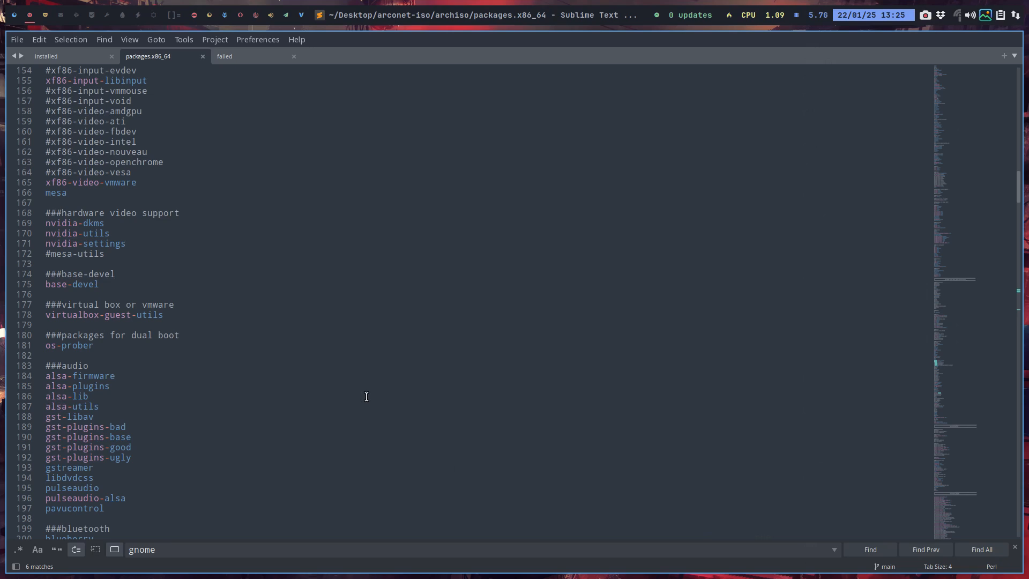
scroll(541, 231, up, 6)
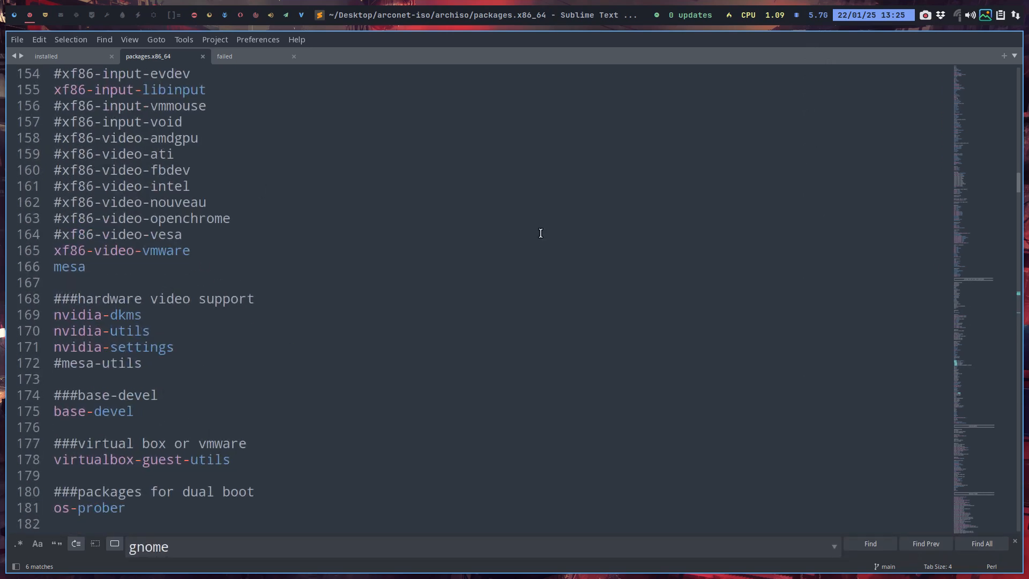
Examine the sections from file management to the Arch Linux repository applications, and briefly bring up the dmenu launcher
scroll(195, 275, down, 6)
scroll(200, 276, up, 1)
scroll(199, 277, down, 15)
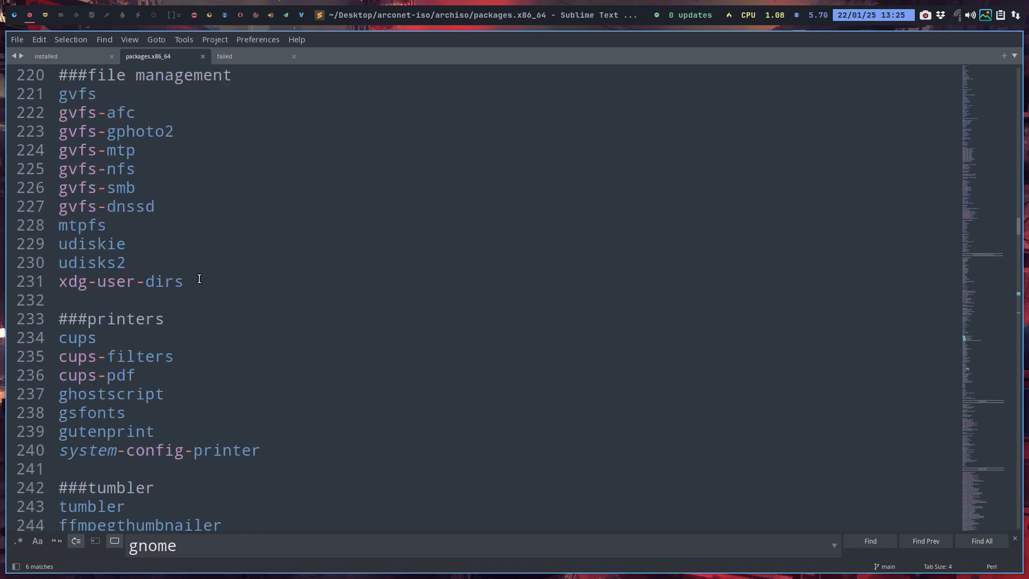
scroll(199, 279, down, 11)
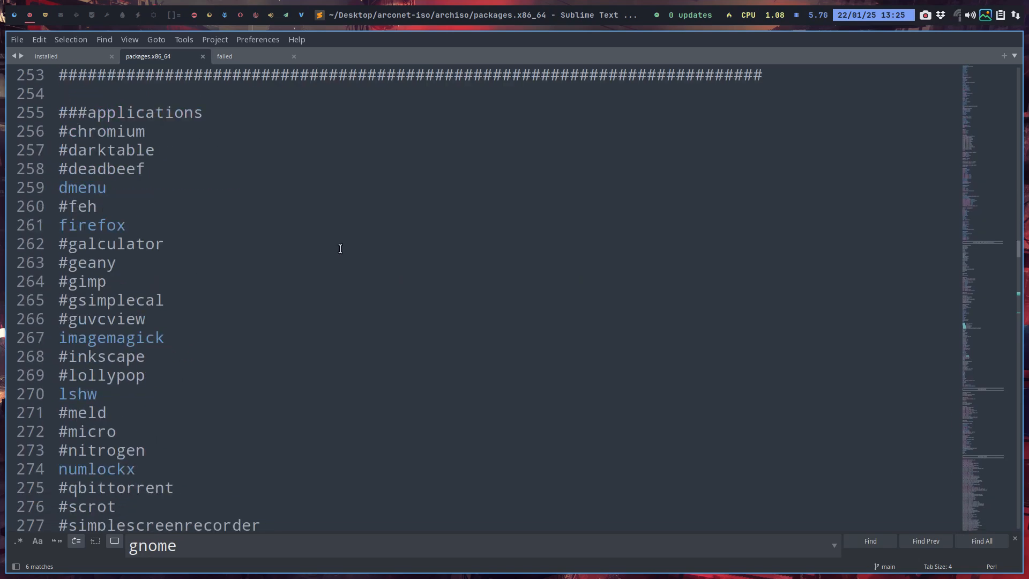
scroll(339, 248, up, 5)
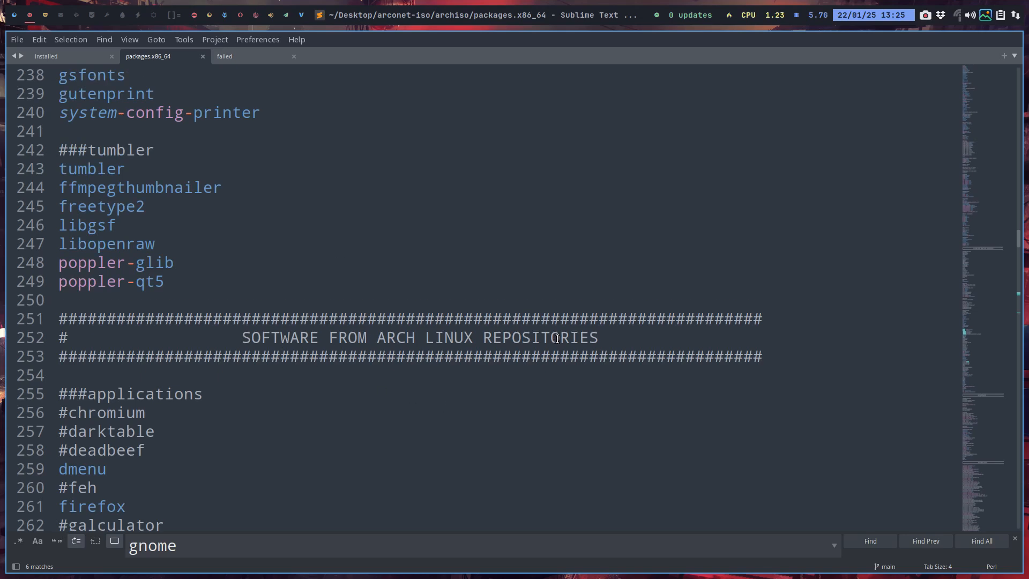
scroll(313, 360, down, 5)
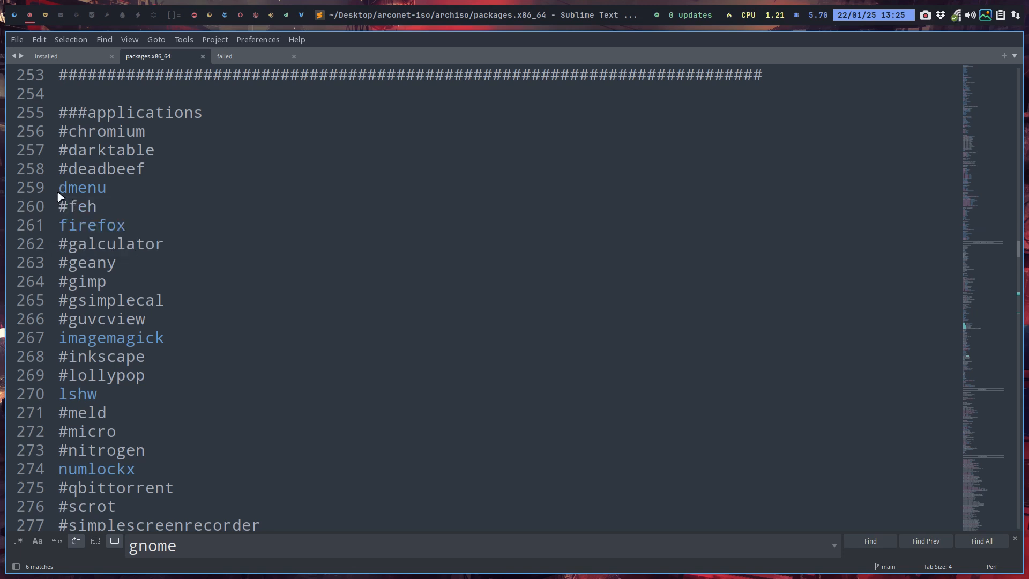
key(super+d)
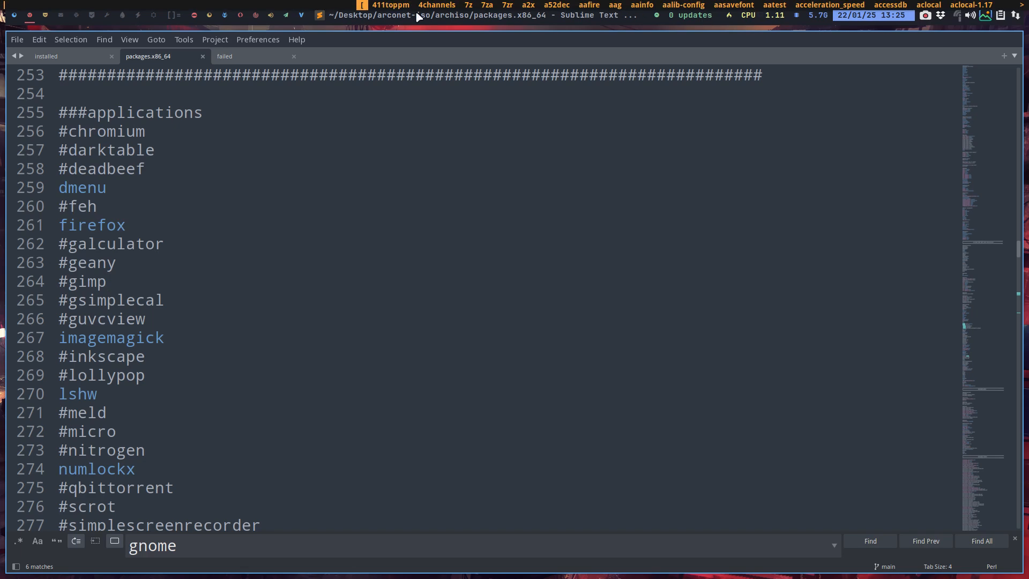
key(Escape)
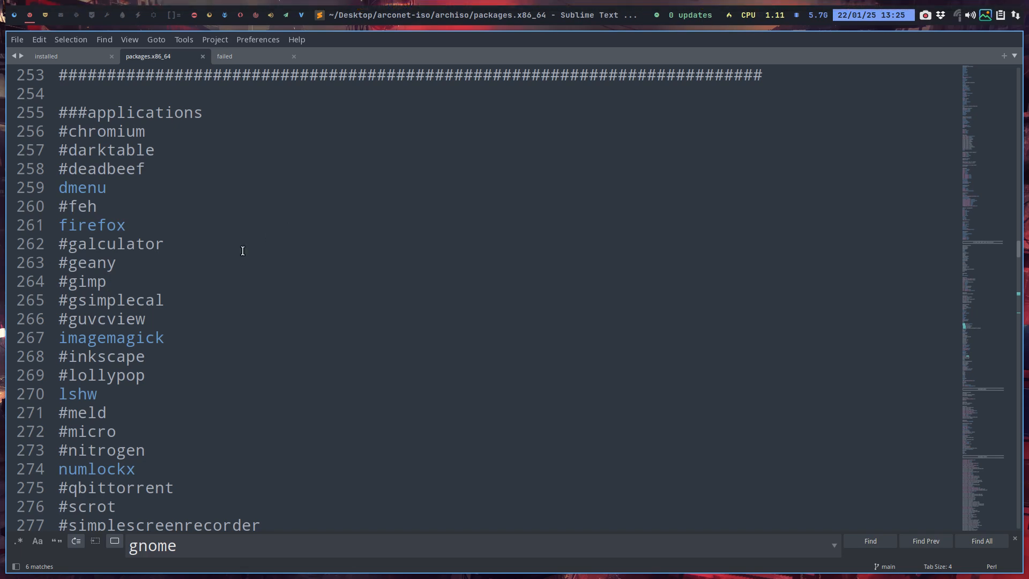
Comment out the firefox package with a # in the applications section and save the file
click(61, 227)
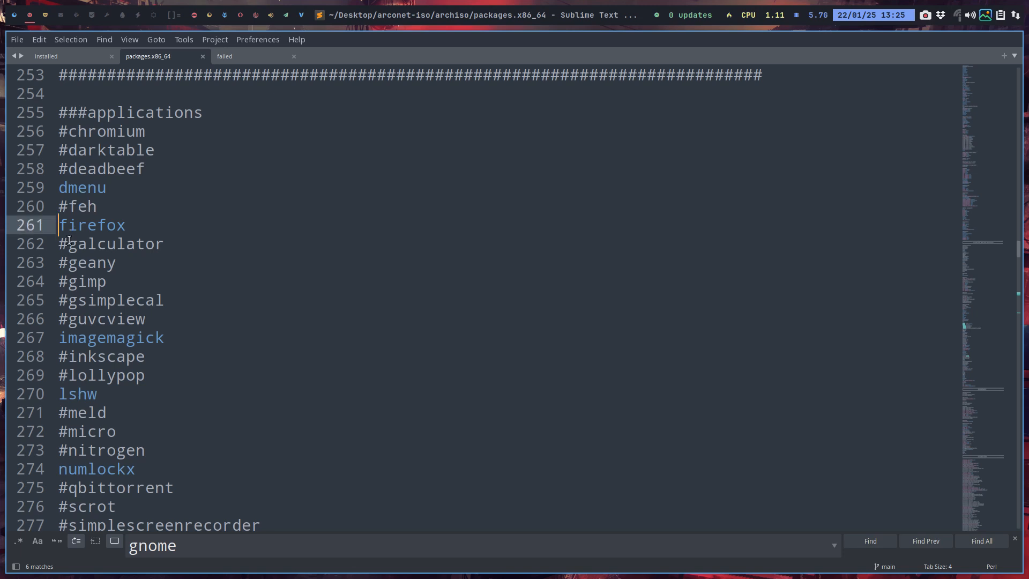
text(#)
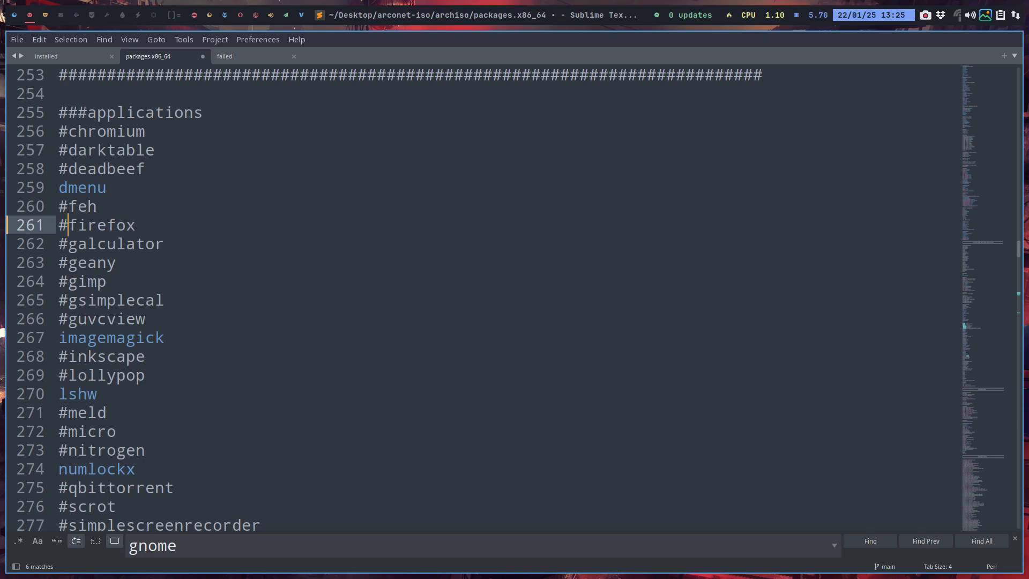
key(ctrl+s)
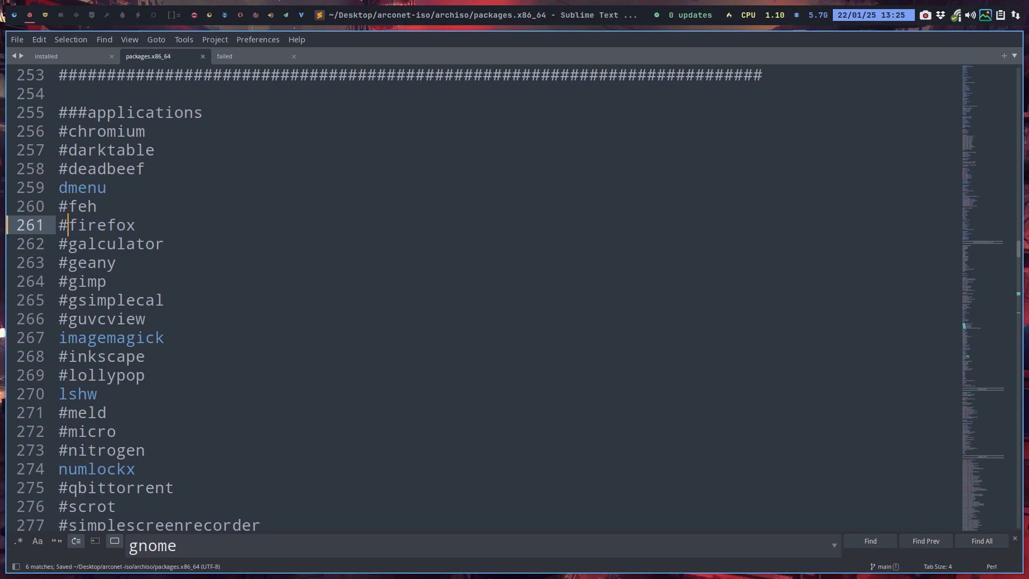
Comment out the arc-gtk-theme package with a # in the themes section
scroll(94, 381, down, 4)
scroll(94, 381, down, 3)
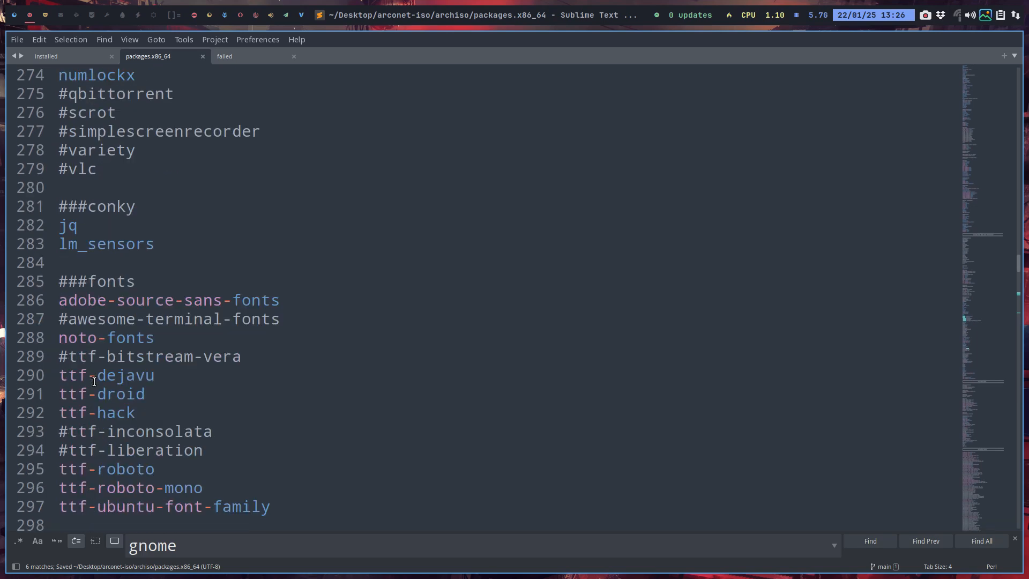
scroll(93, 381, down, 3)
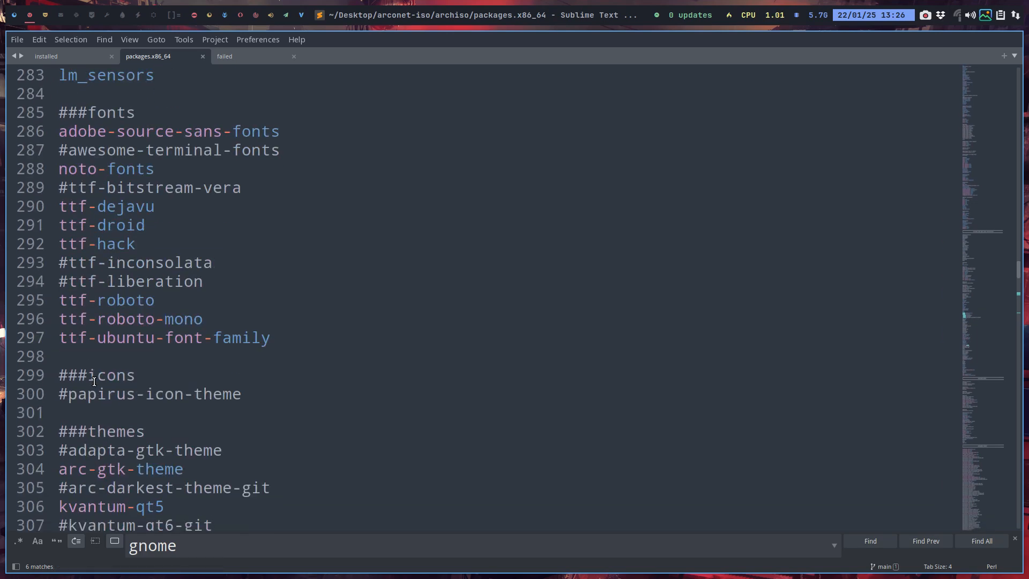
scroll(135, 320, down, 4)
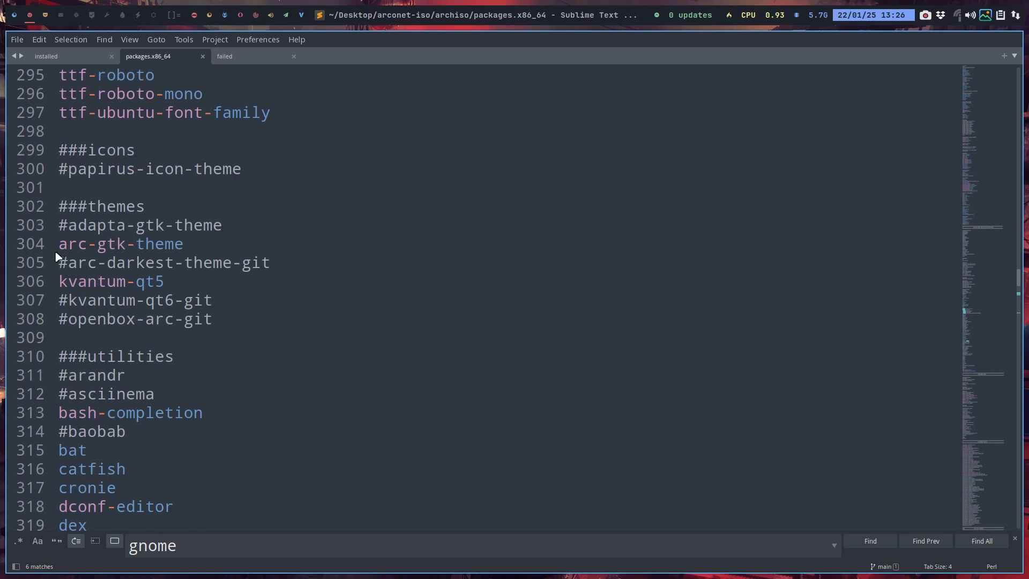
click(61, 246)
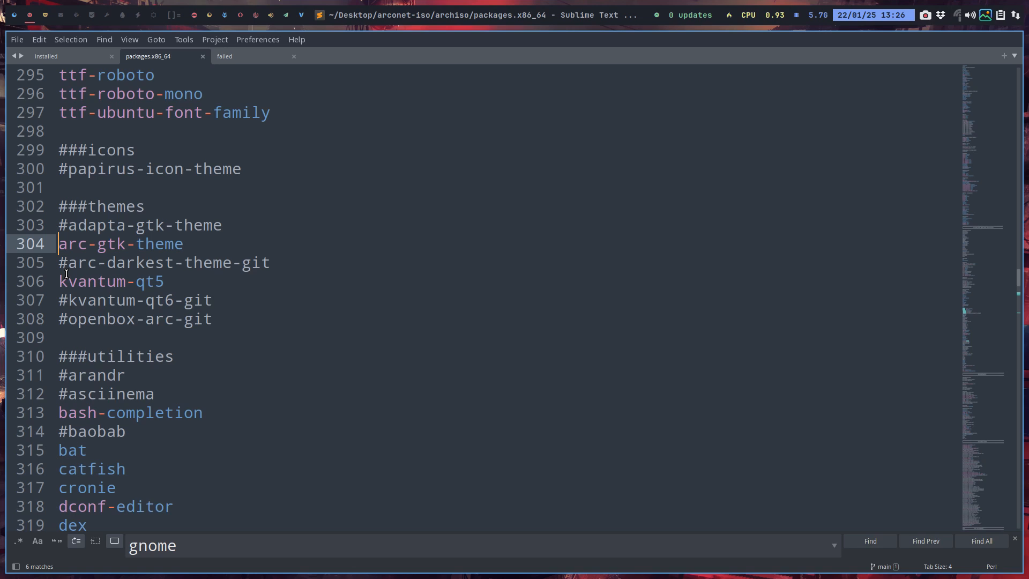
text(#)
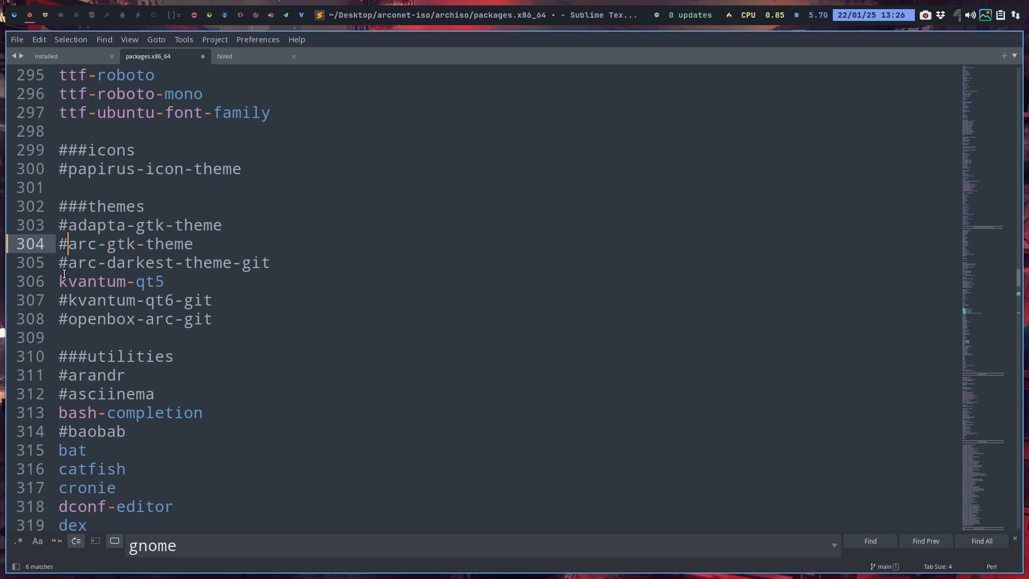
List the shell aliases with the alias command in a new terminal, look through them, and close the terminal
scroll(86, 313, down, 3)
click(92, 244)
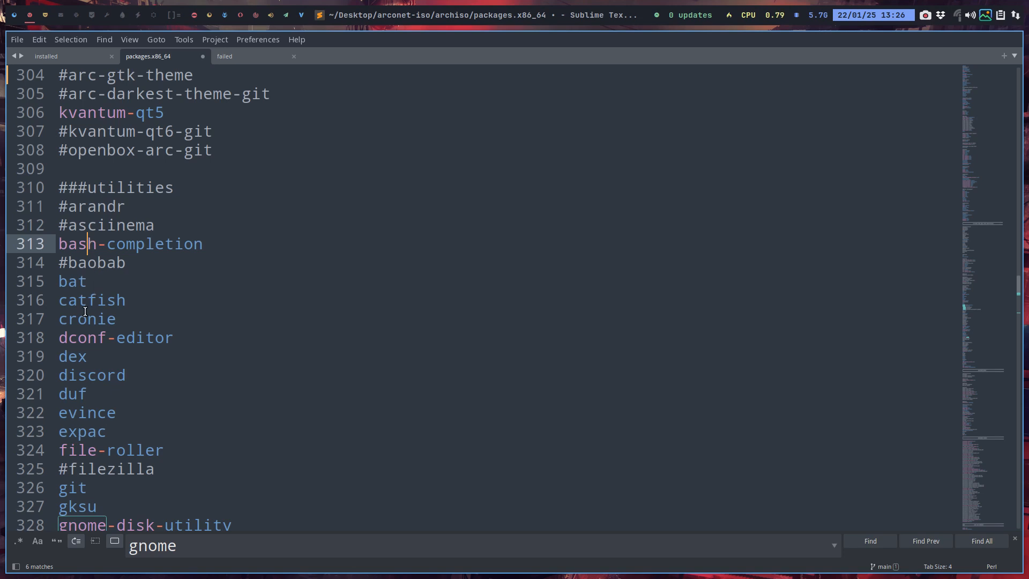
click(69, 282)
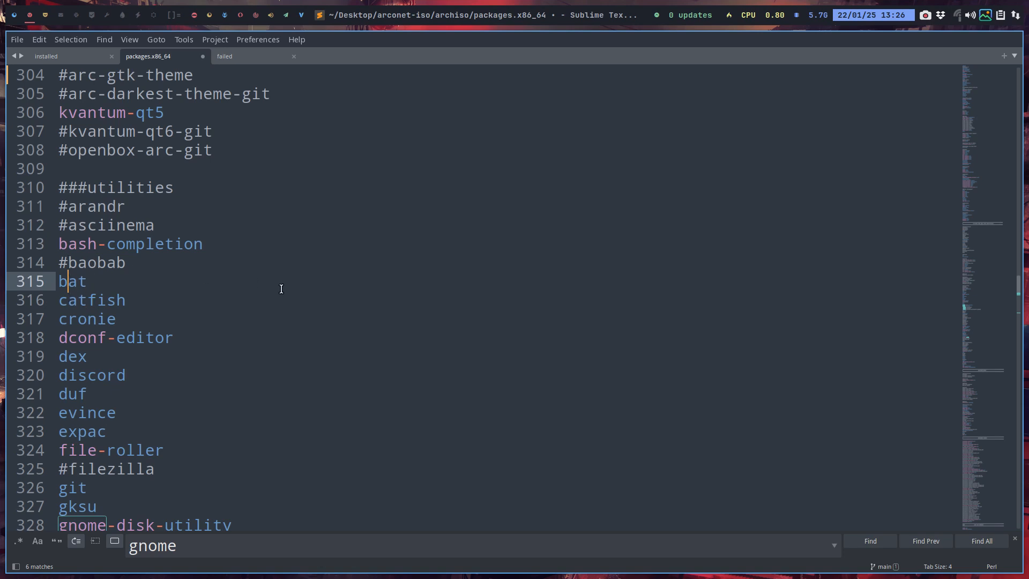
key(super+Return)
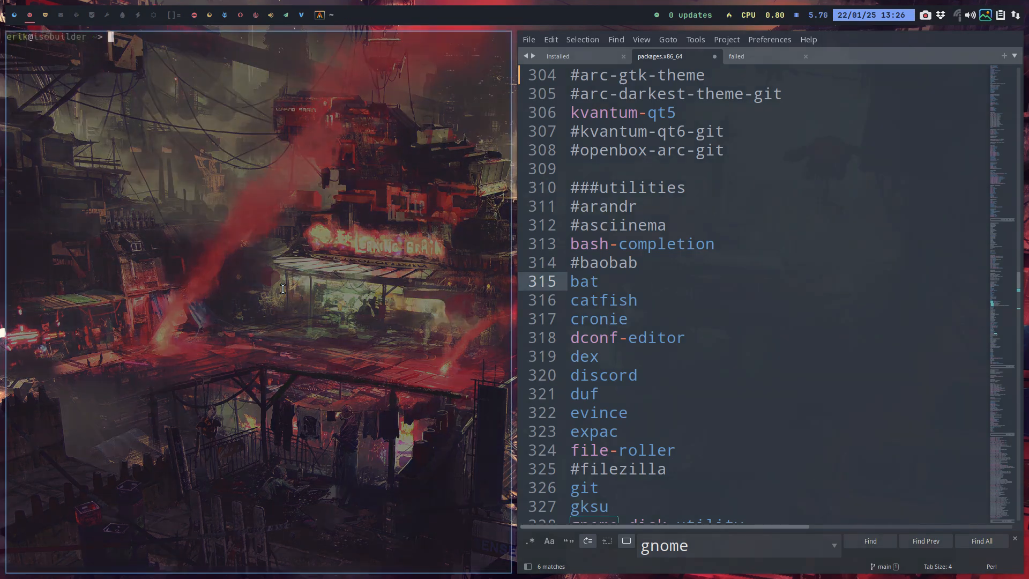
text(alias)
key(Return)
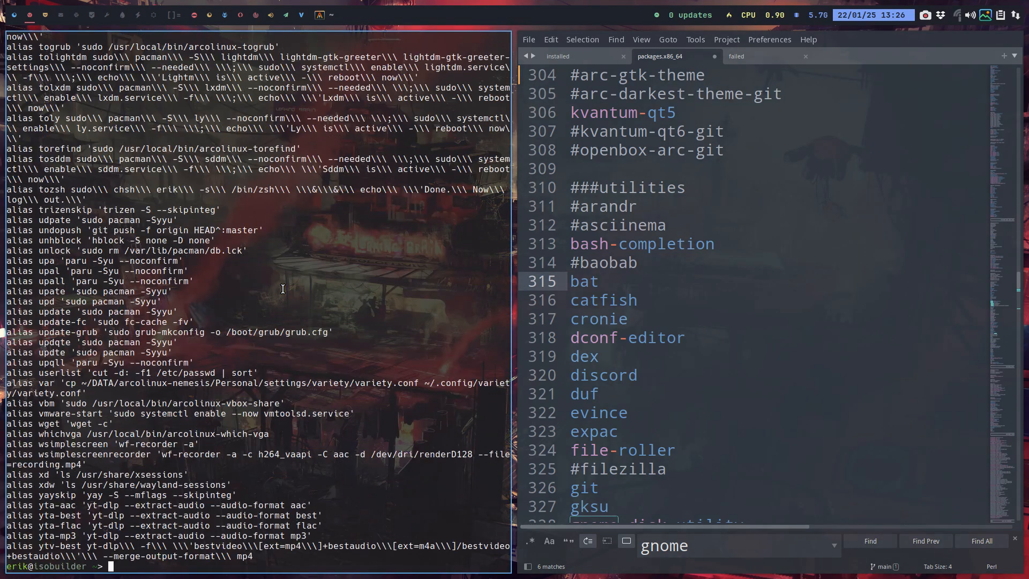
scroll(212, 399, up, 13)
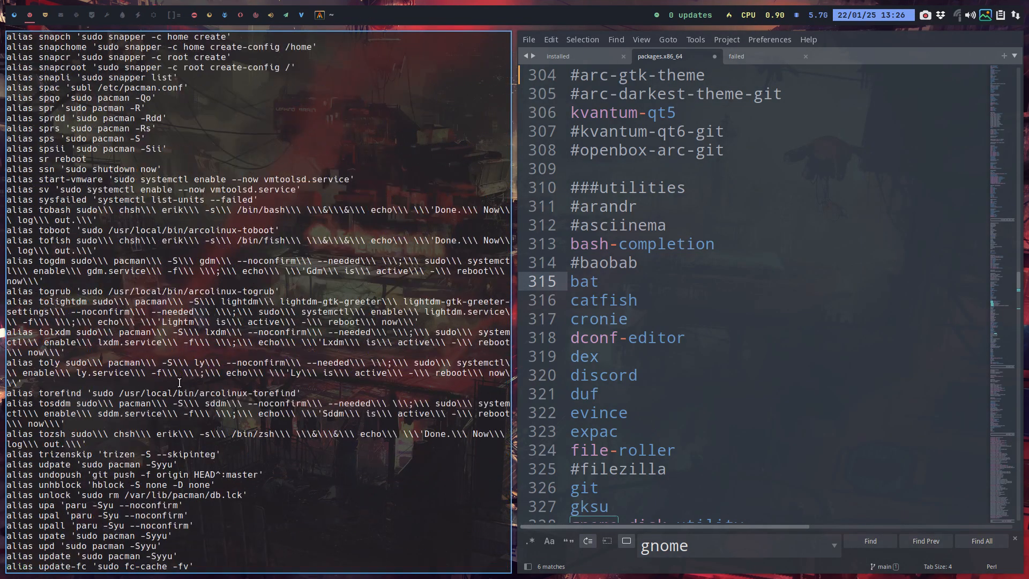
scroll(180, 383, up, 8)
scroll(193, 413, down, 3)
scroll(193, 413, down, 8)
key(super+q)
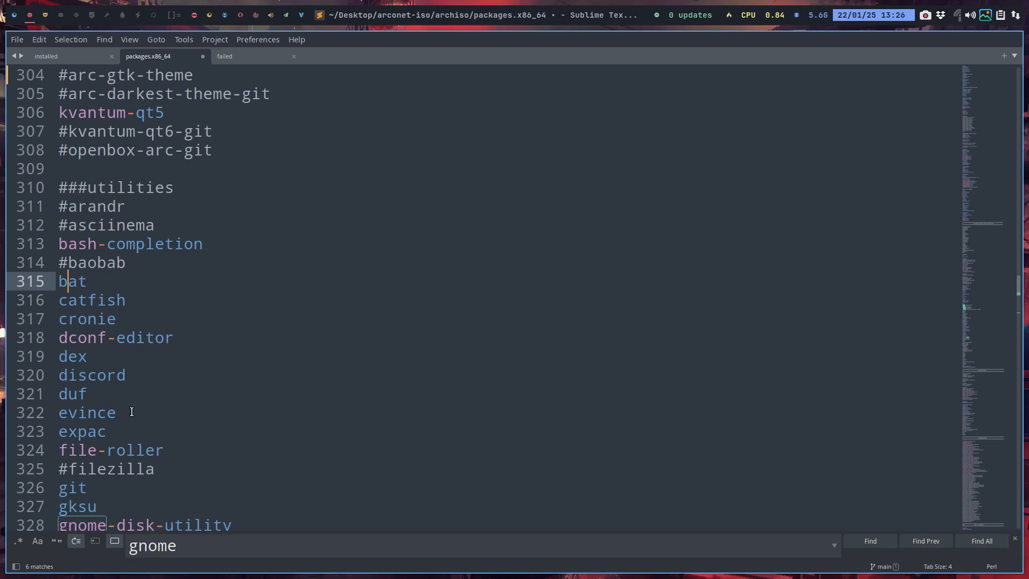
Select the duf entry in the utilities section, run duf in a new terminal to view disk usage, and close the terminal
scroll(132, 413, down, 1)
drag(87, 337, 62, 337)
mouse_move(62, 338)
key(super+Return)
text(duf)
key(Return)
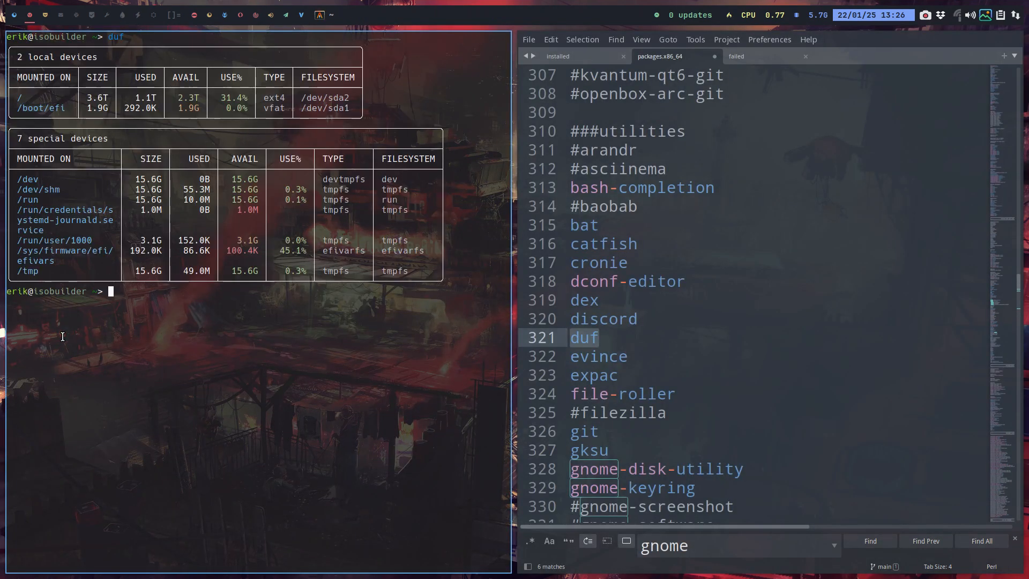
key(super+q)
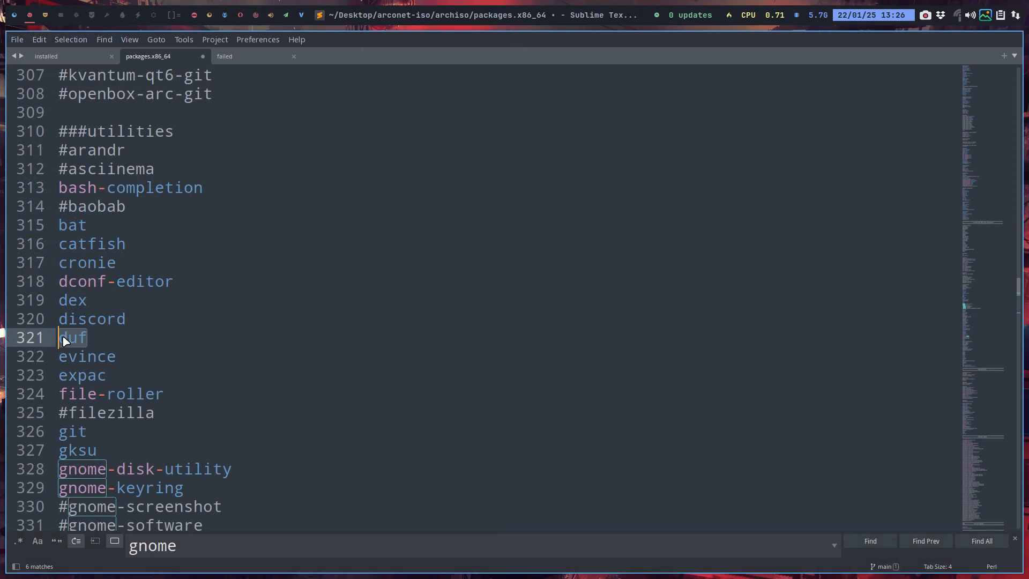
Comment out the bibata-cursor-theme-bin package with a # in the cursors section and save the file
scroll(86, 445, down, 2)
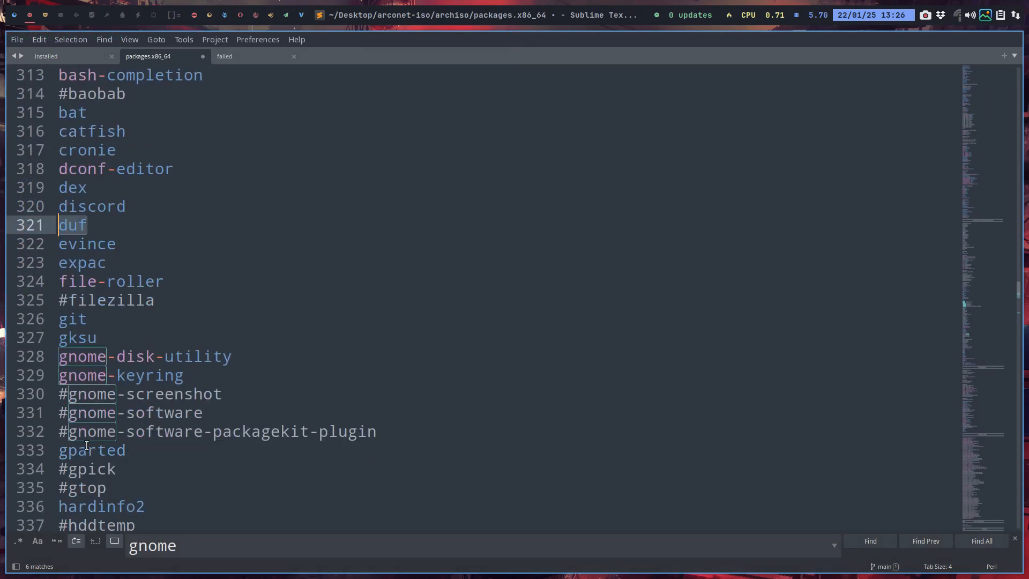
scroll(86, 445, down, 4)
scroll(86, 445, down, 10)
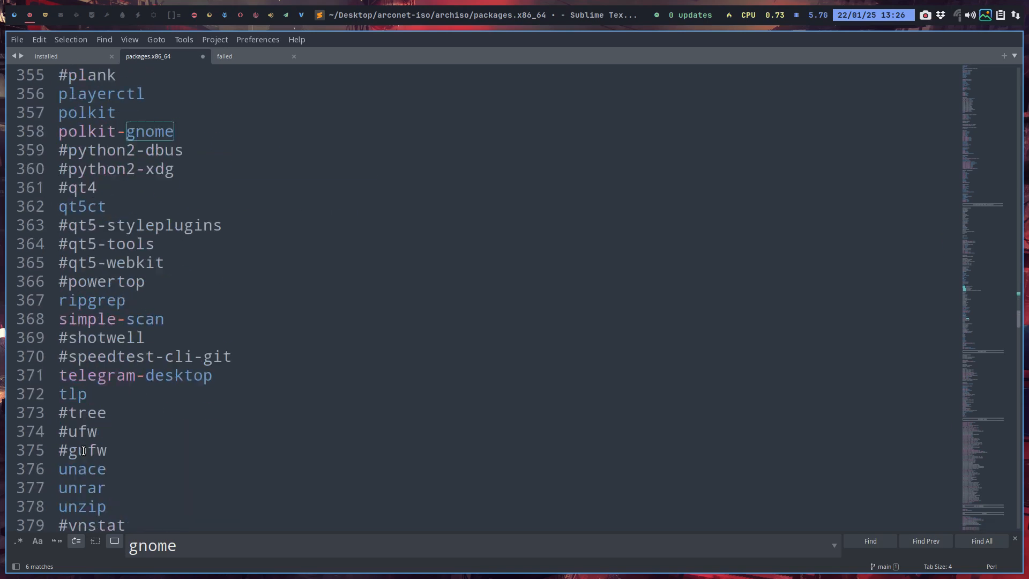
scroll(83, 450, down, 4)
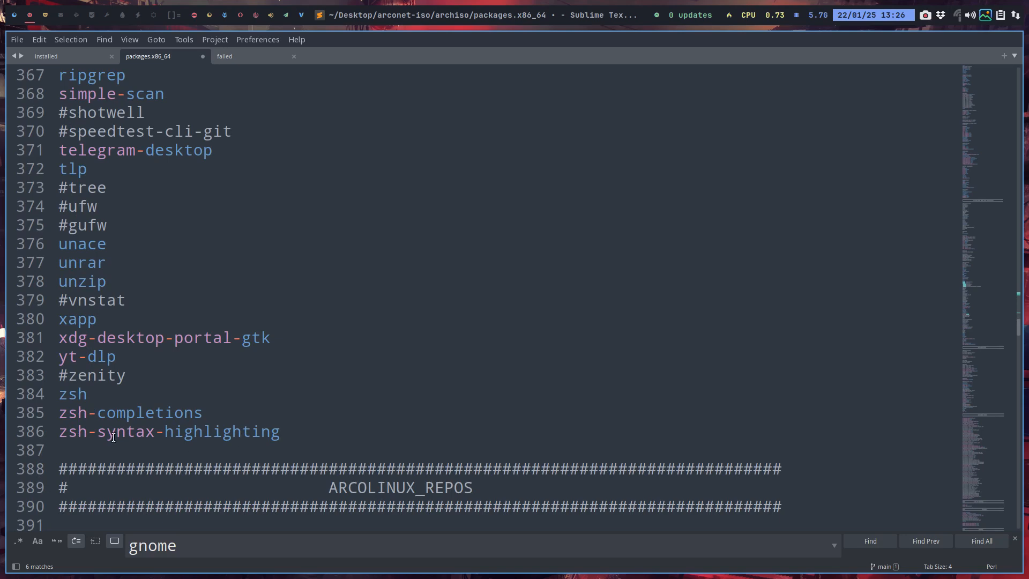
scroll(128, 204, down, 9)
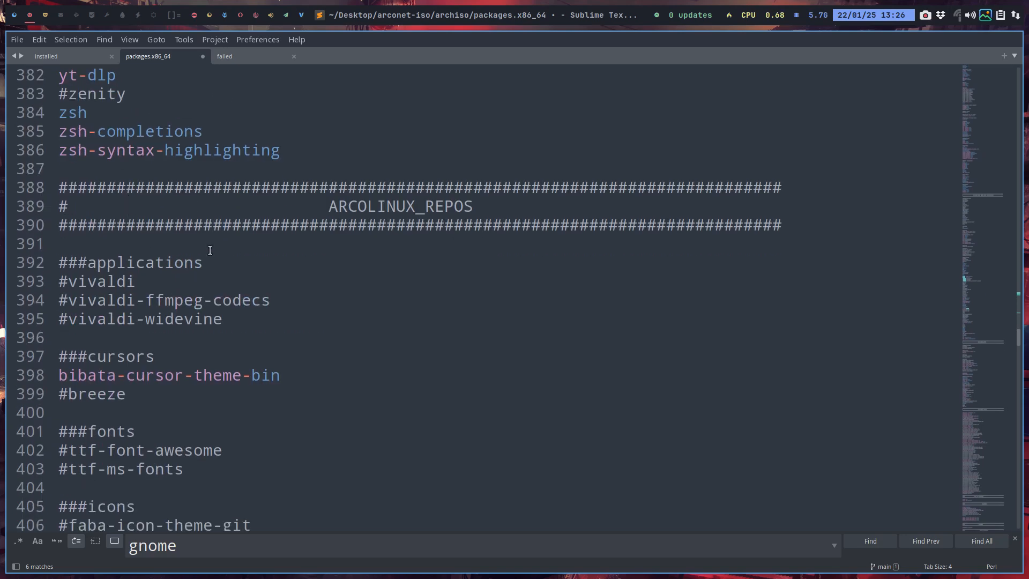
scroll(235, 263, up, 3)
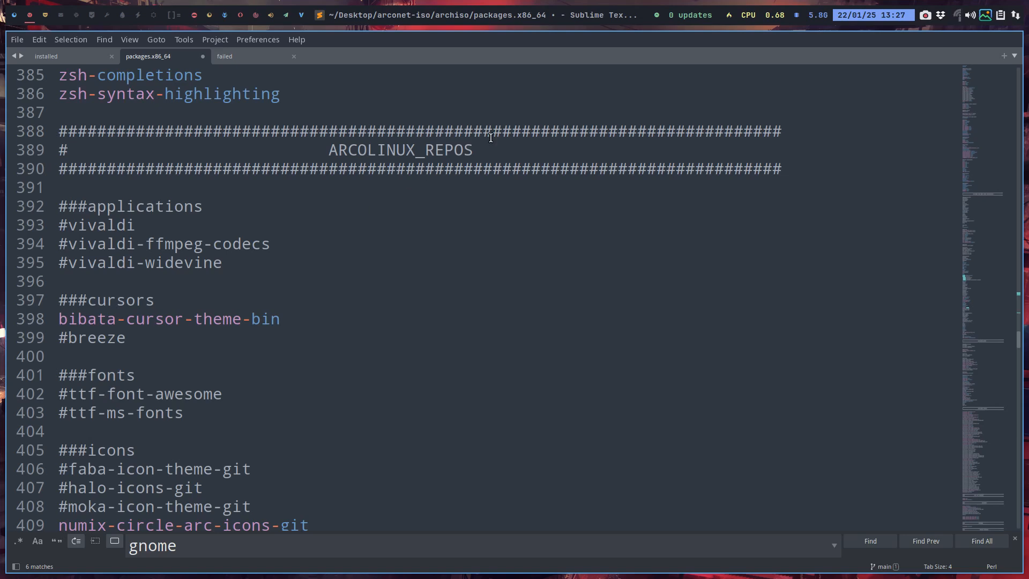
scroll(186, 308, down, 3)
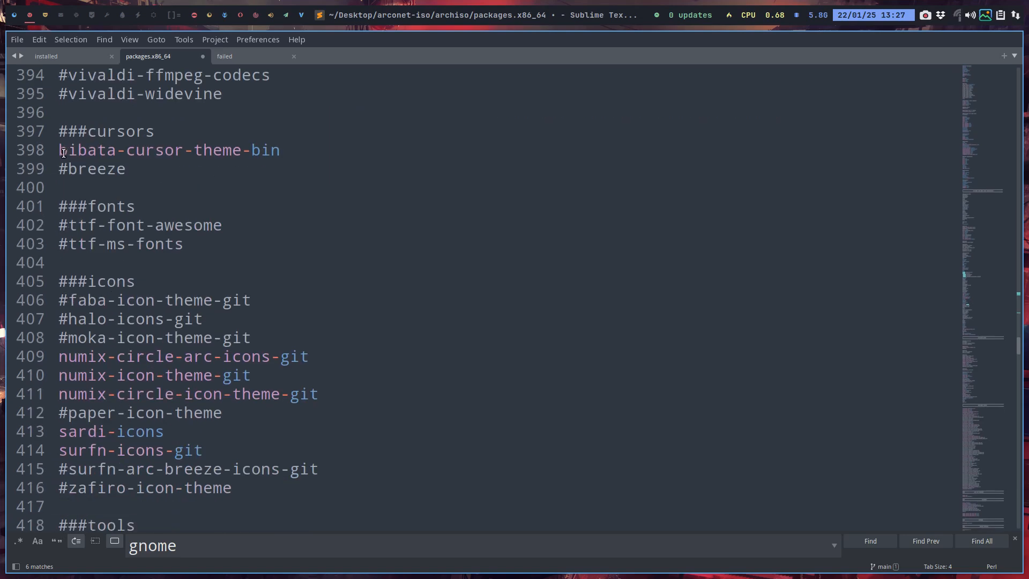
click(64, 154)
text(#)
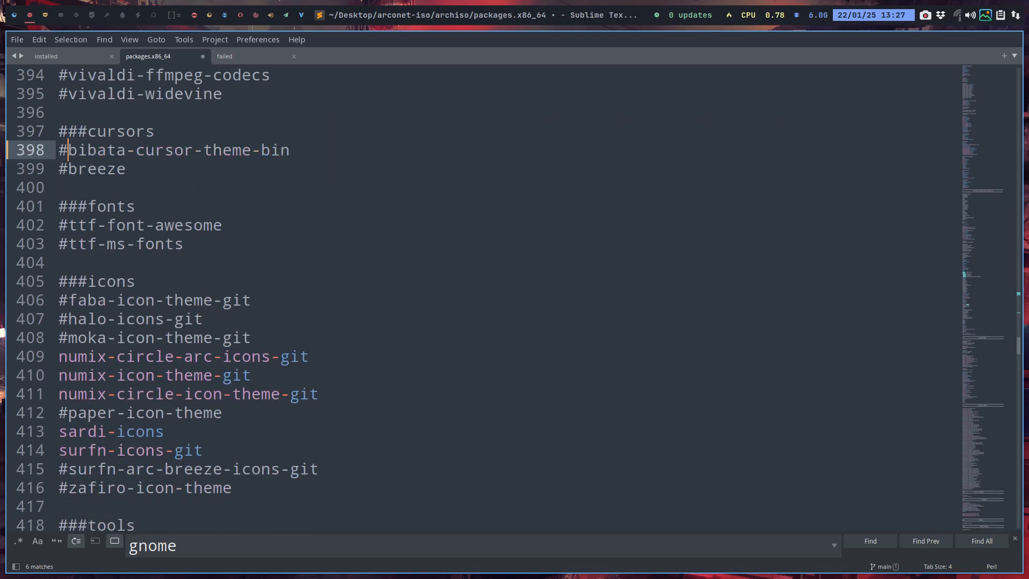
key(ctrl+s)
Comment out the sardi-icons and surfn-icons-git packages with a # in the icons section and save the file
scroll(188, 280, down, 3)
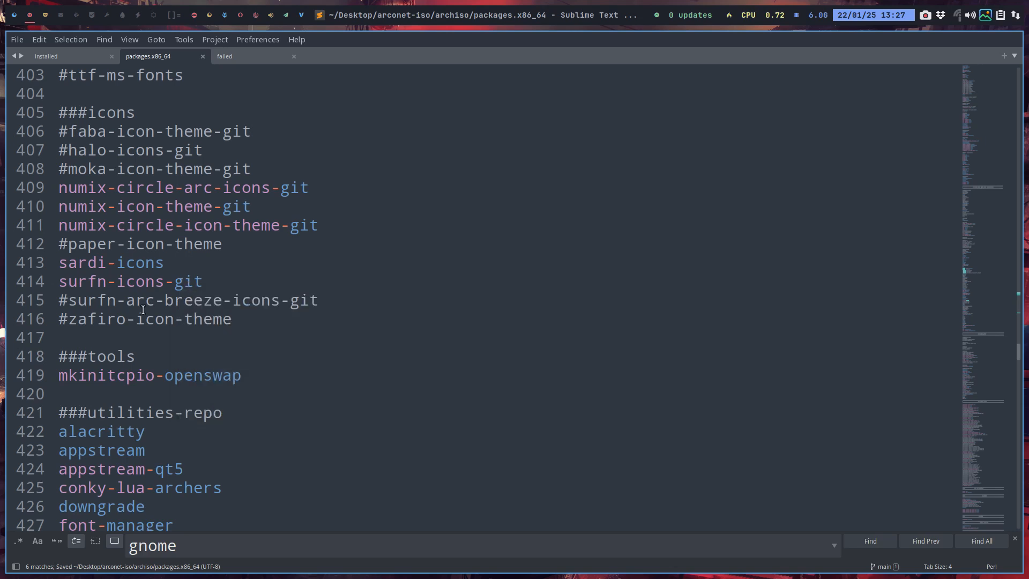
click(60, 263)
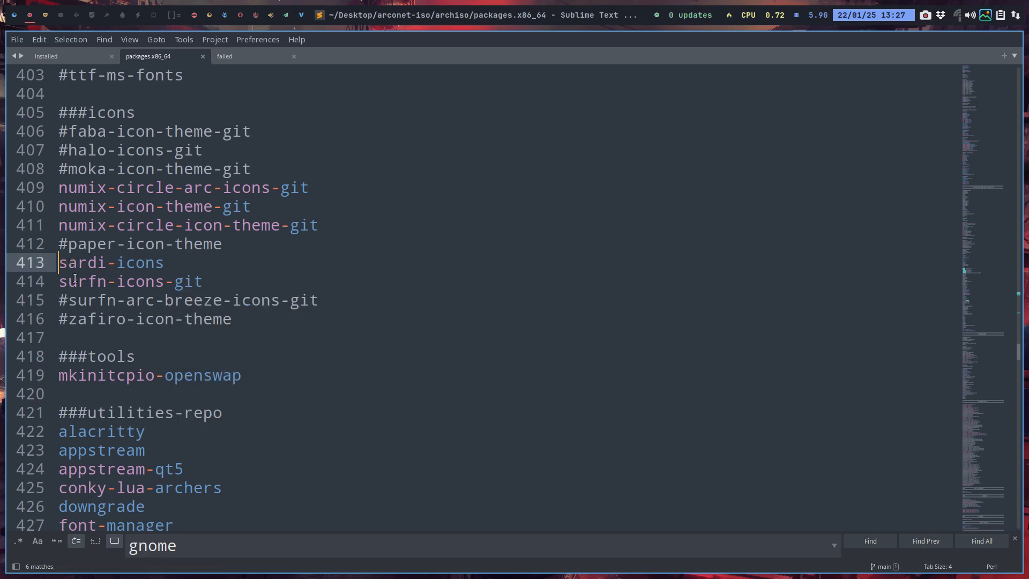
text(#)
key(Down)
key(Home)
text(#)
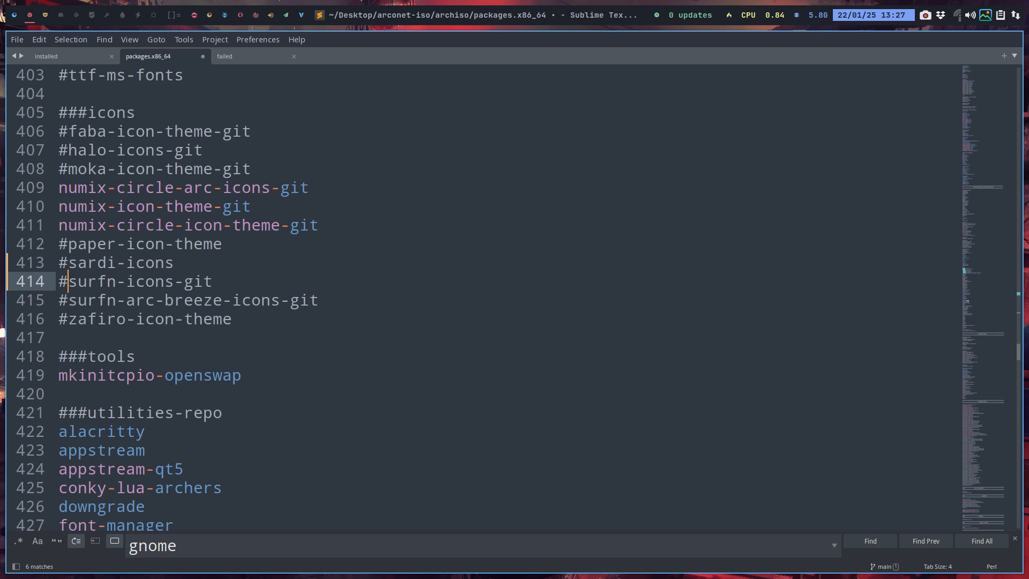
key(ctrl+s)
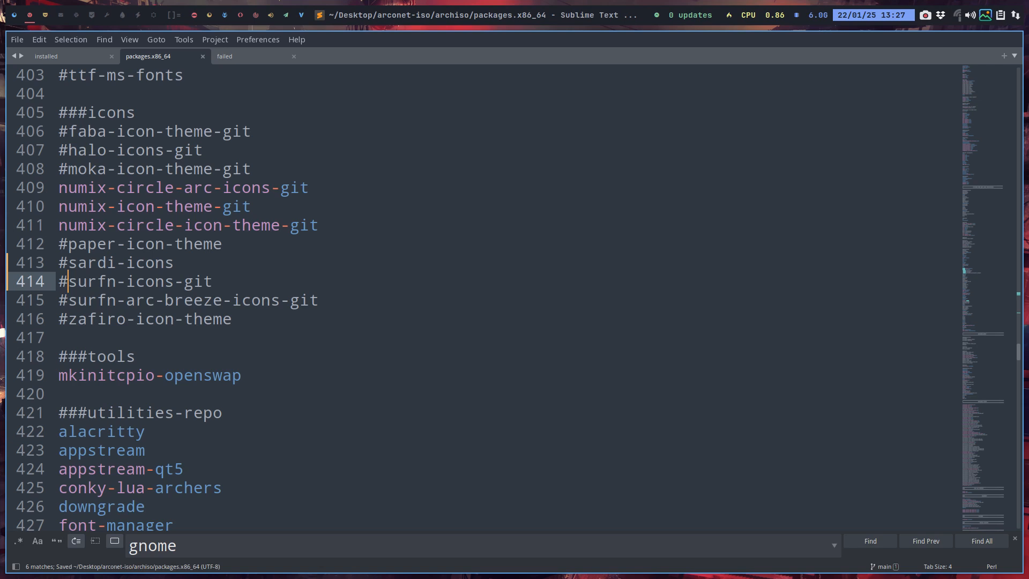
Review the utilities-repo section and place the cursor before the mintstick-git entry
scroll(117, 347, down, 5)
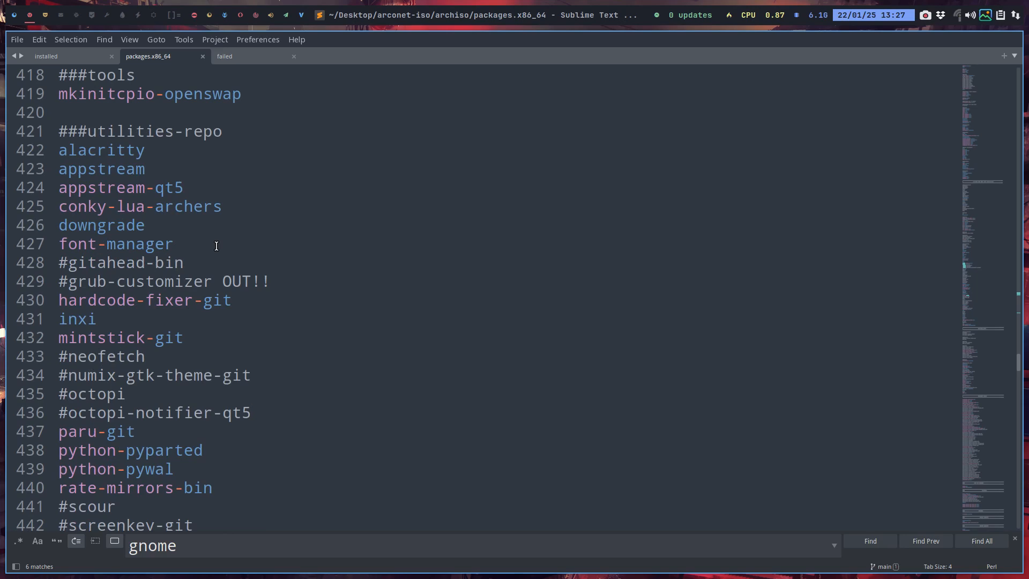
scroll(216, 245, down, 1)
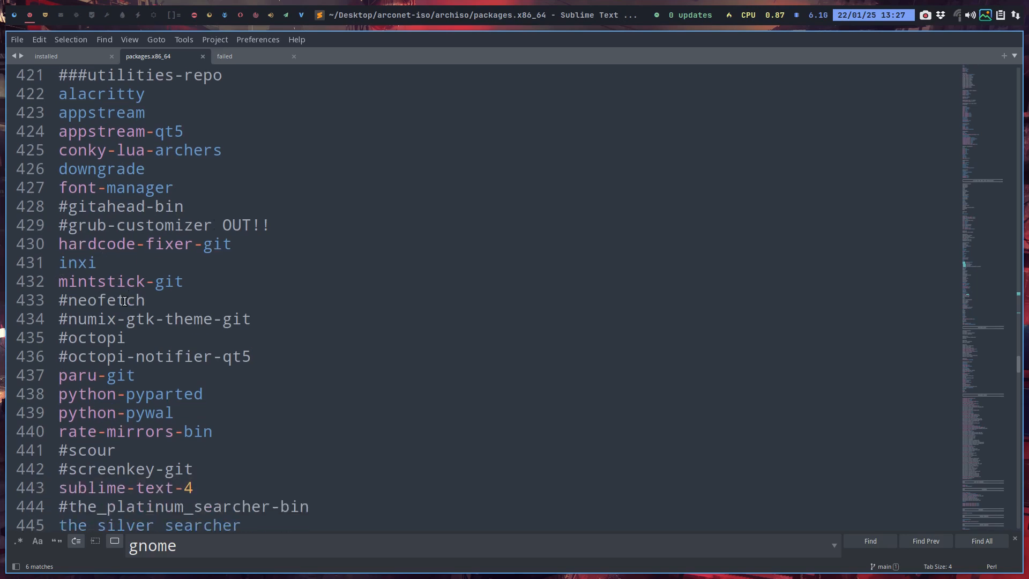
click(61, 287)
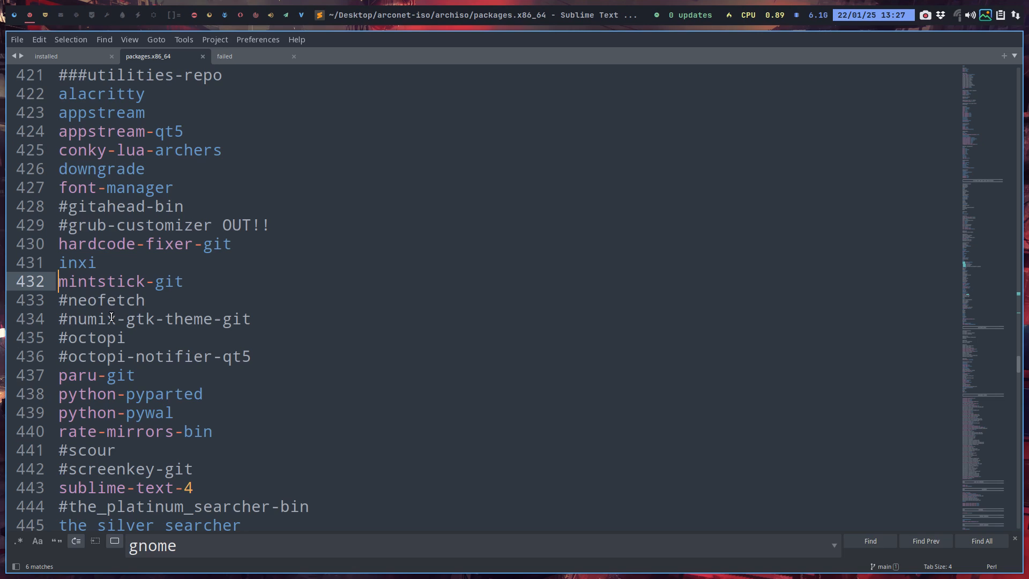
Look through the remaining utilities-repo packages and the ARCOLINUX FOLDER list, down to the CALAMARES section
scroll(111, 317, down, 5)
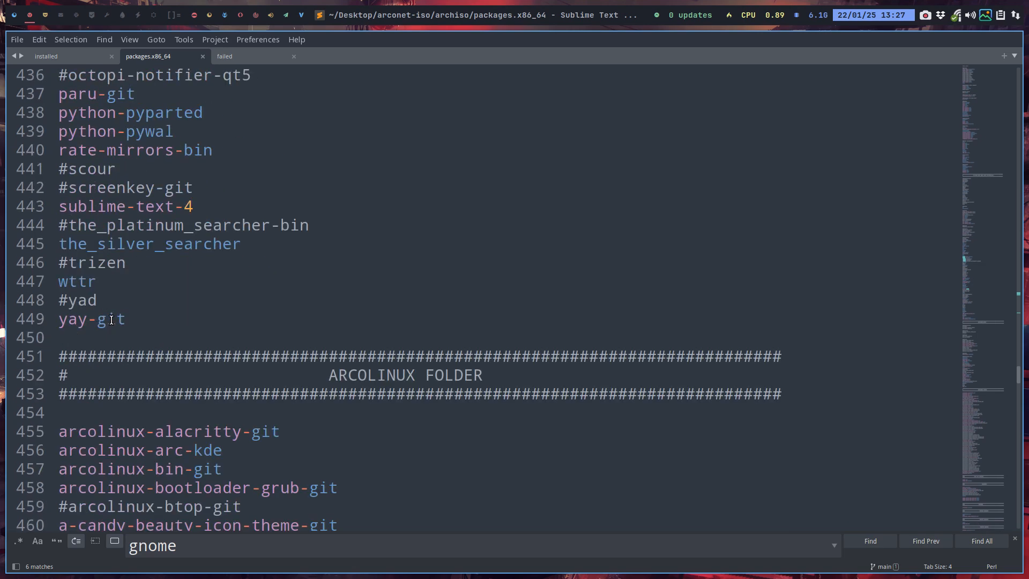
scroll(110, 321, down, 4)
scroll(111, 321, down, 3)
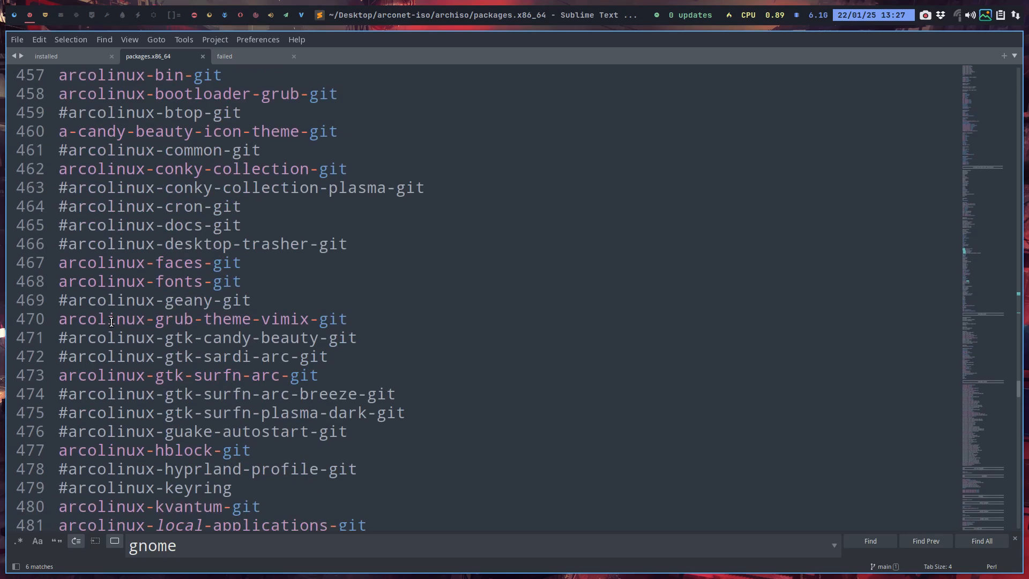
scroll(105, 314, up, 6)
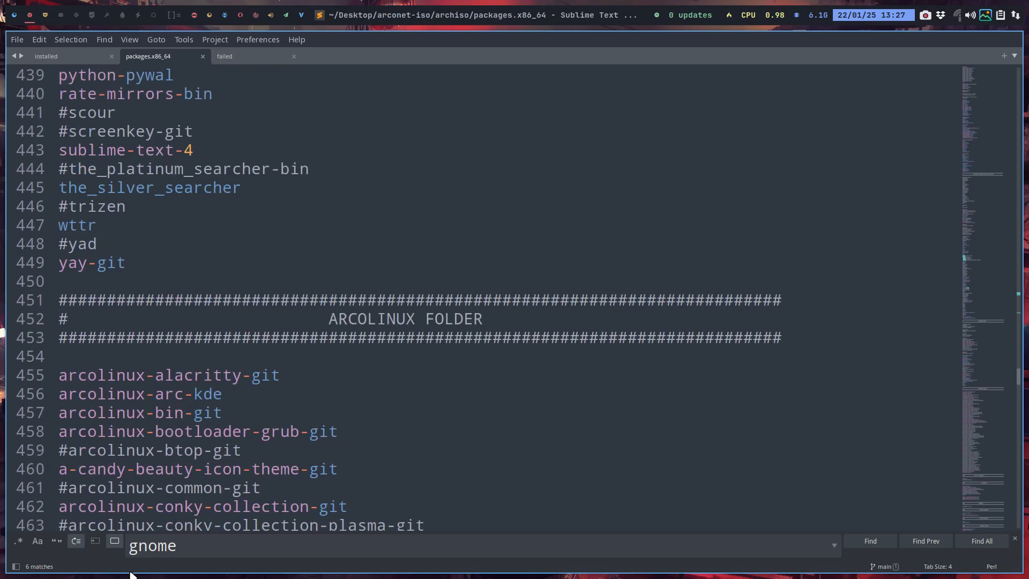
scroll(156, 499, down, 10)
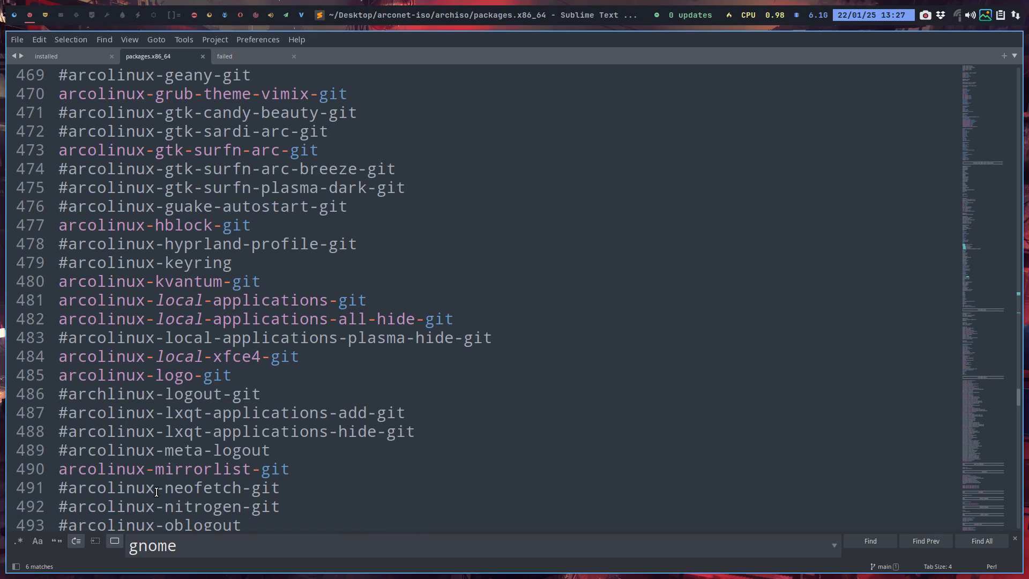
scroll(156, 492, down, 9)
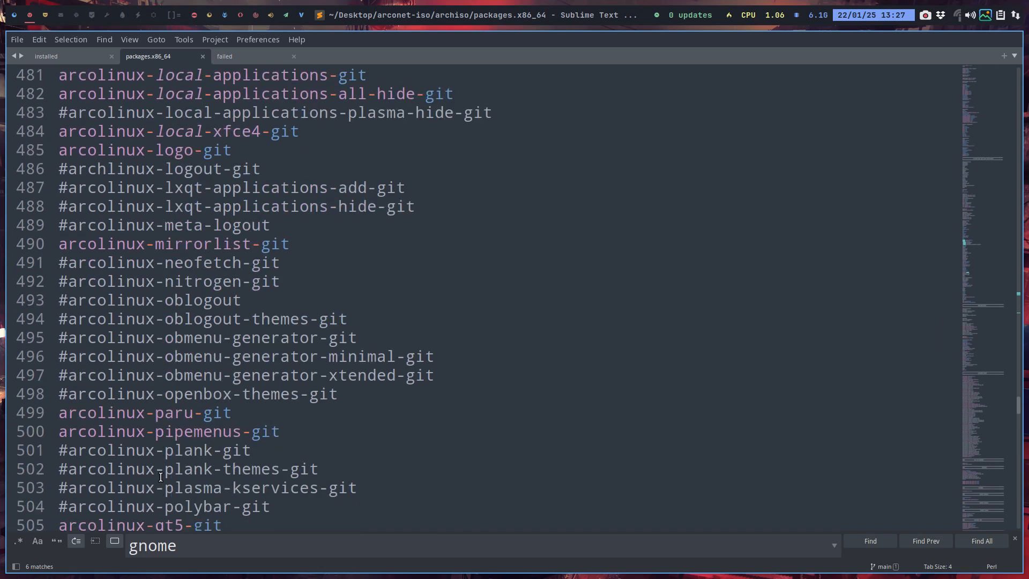
scroll(161, 477, down, 3)
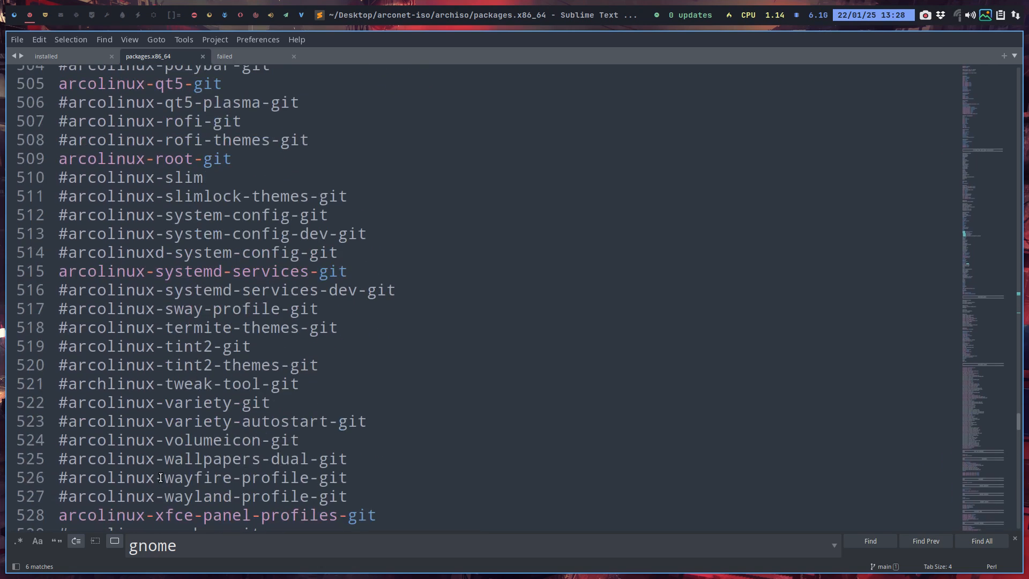
scroll(161, 477, down, 3)
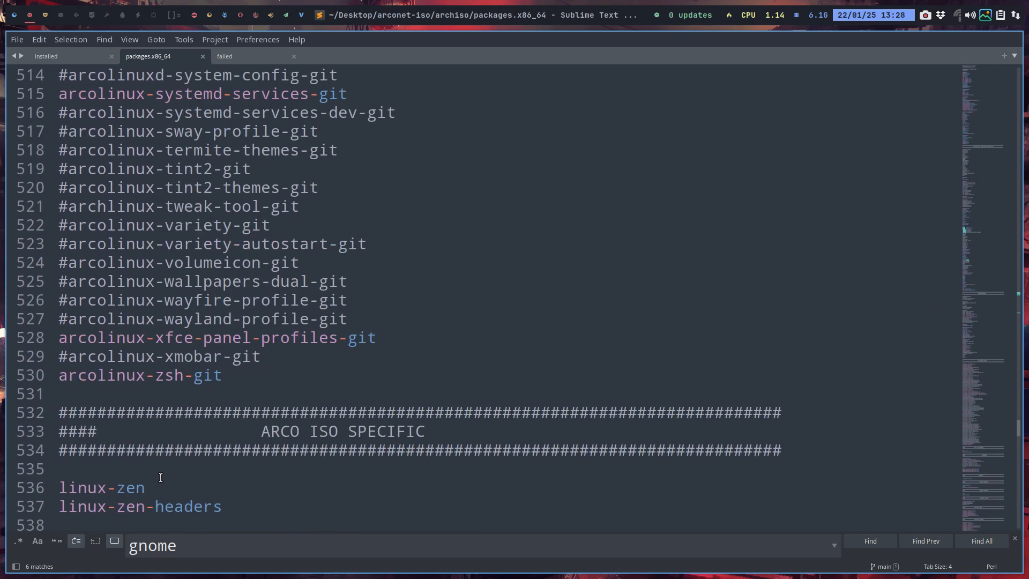
scroll(161, 477, down, 3)
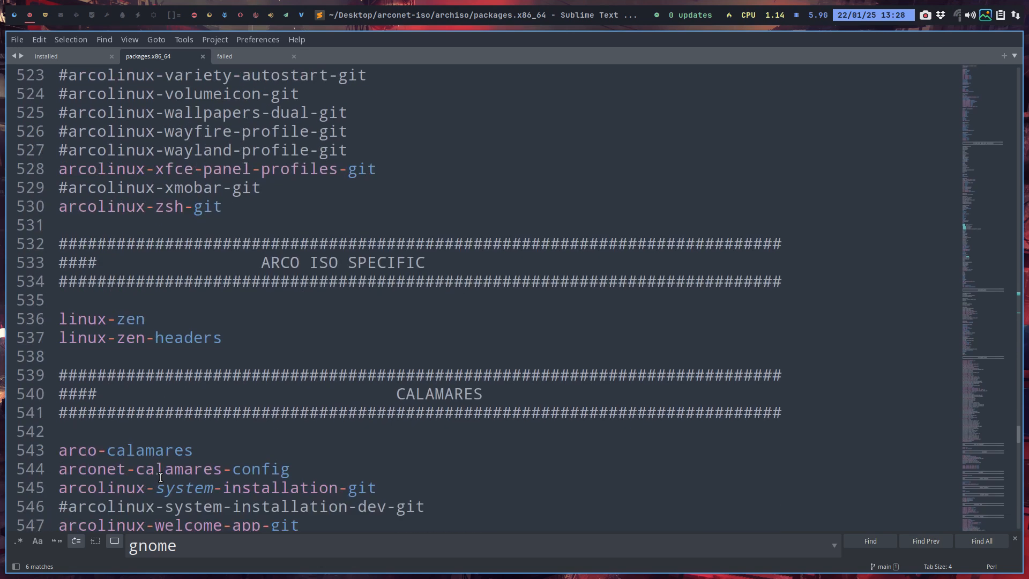
scroll(161, 477, down, 4)
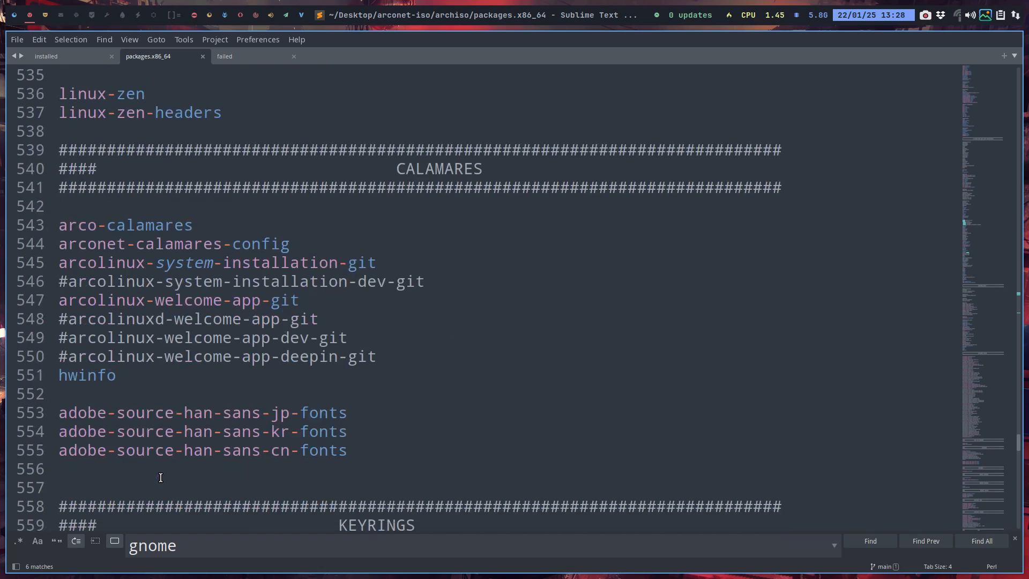
Highlight the linux-zen and linux-zen-headers entries in the ARCO ISO SPECIFIC section to review the kernel choice, then clear the selection
scroll(161, 477, up, 3)
drag(222, 337, 50, 319)
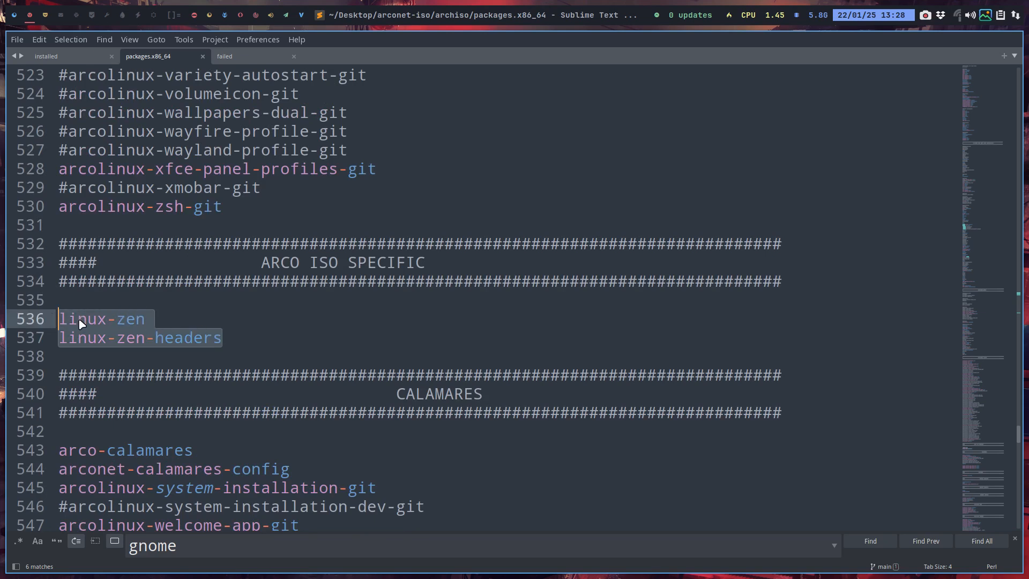
mouse_move(92, 321)
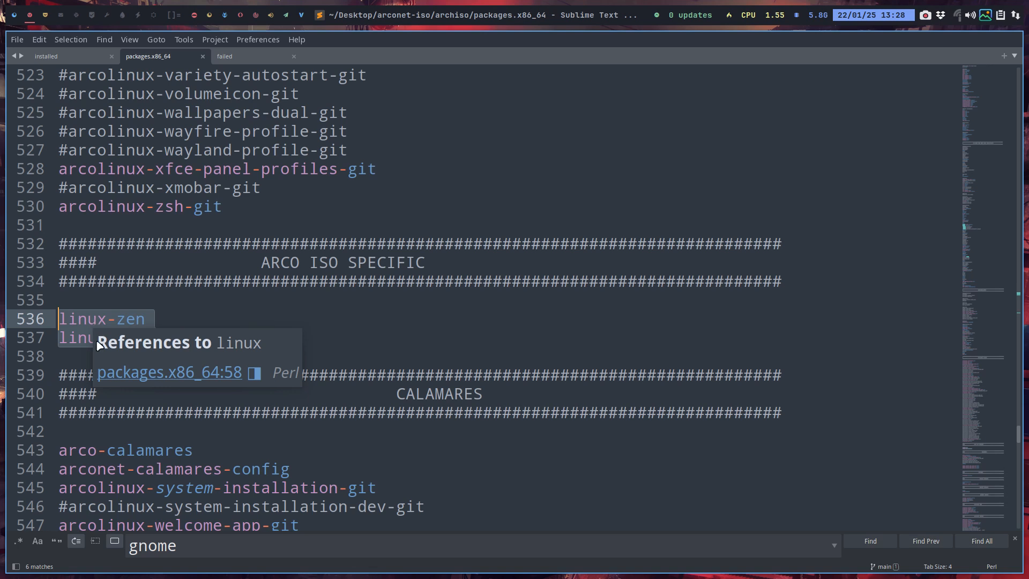
click(108, 323)
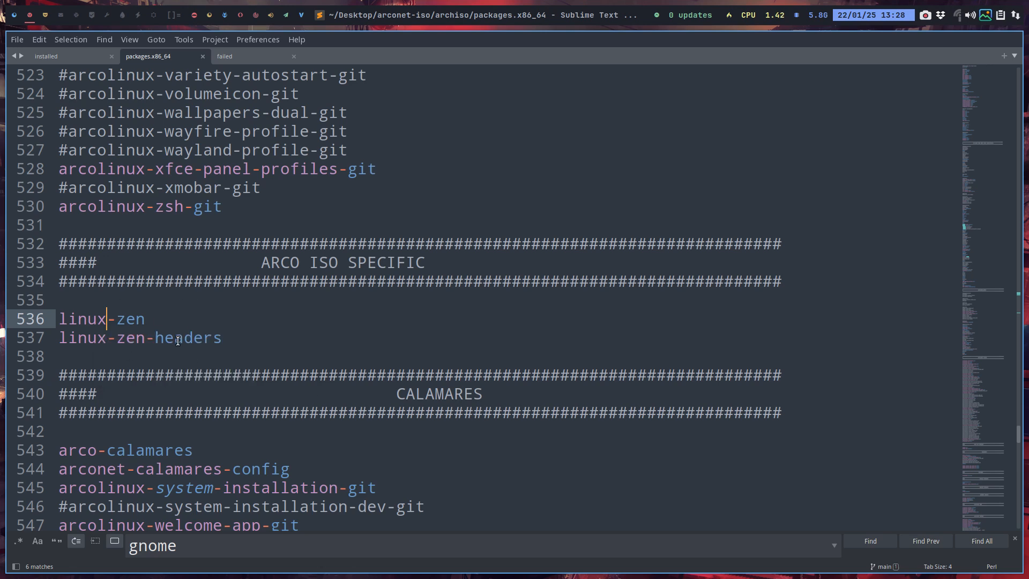
Check the jp, kr and cn adobe-source-han-sans font entries in the CALAMARES section one by one
scroll(178, 340, down, 5)
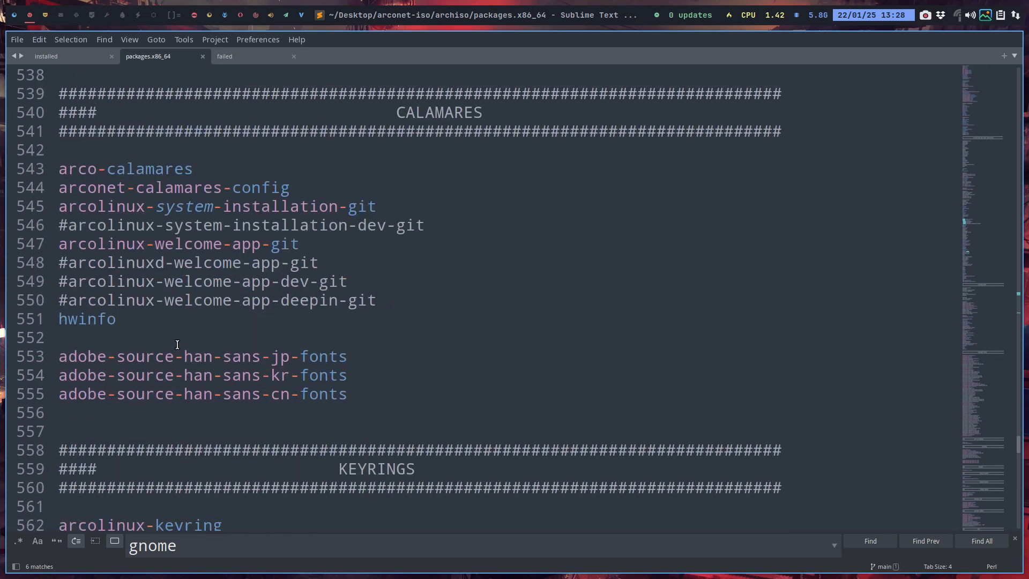
scroll(178, 344, down, 3)
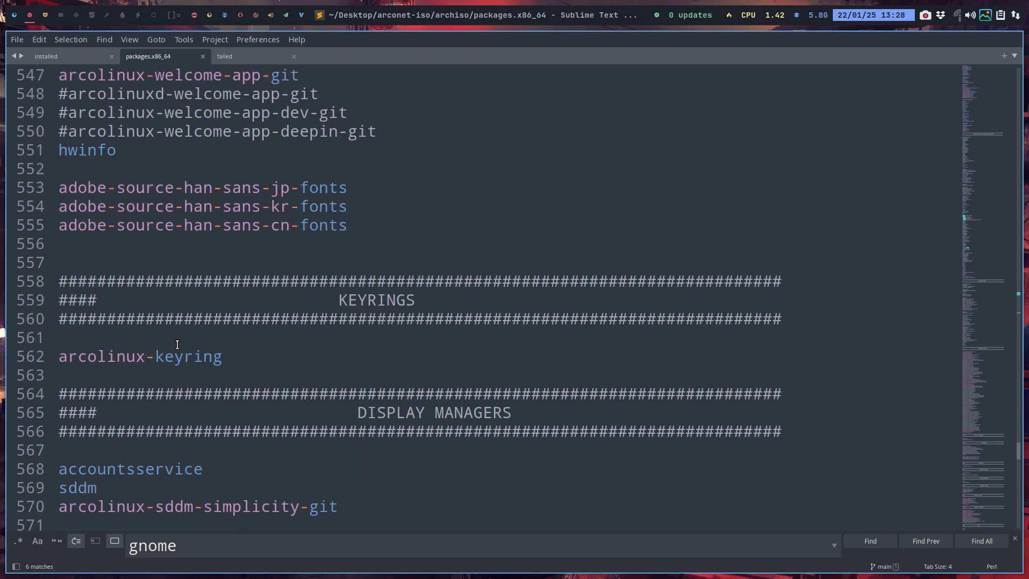
click(273, 187)
click(272, 208)
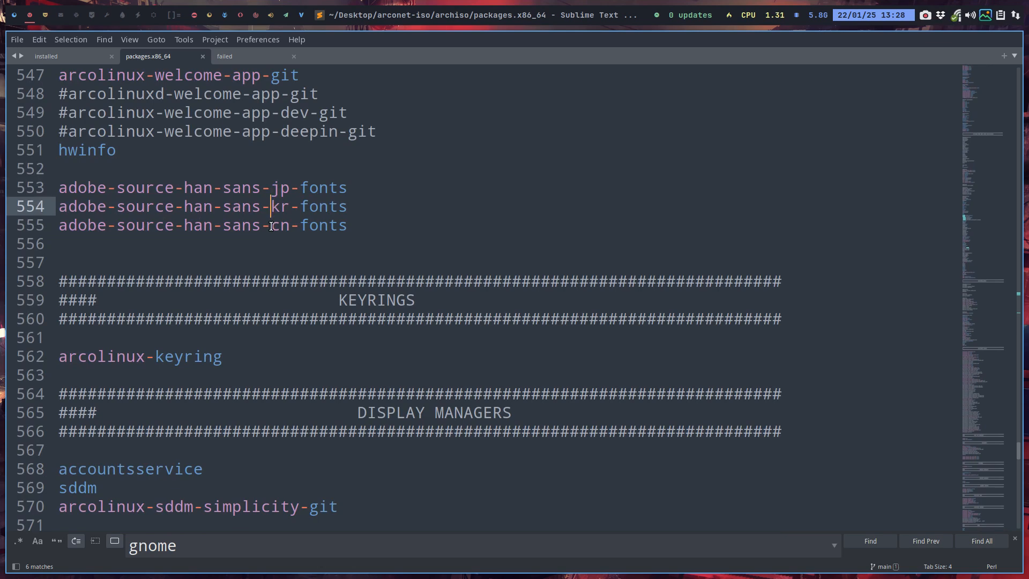
click(271, 225)
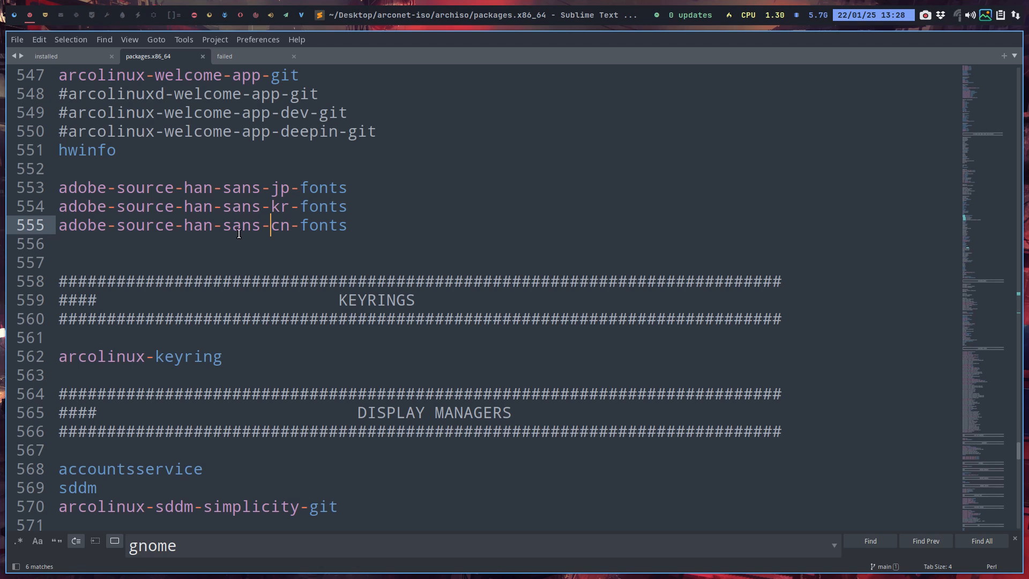
Highlight xfce4 and xfce4-goodies under DESKTOP MANAGERS for review, and place the cursor before arconet-wallpapers under ARCONET CONFIGS
scroll(245, 239, down, 2)
scroll(245, 239, down, 1)
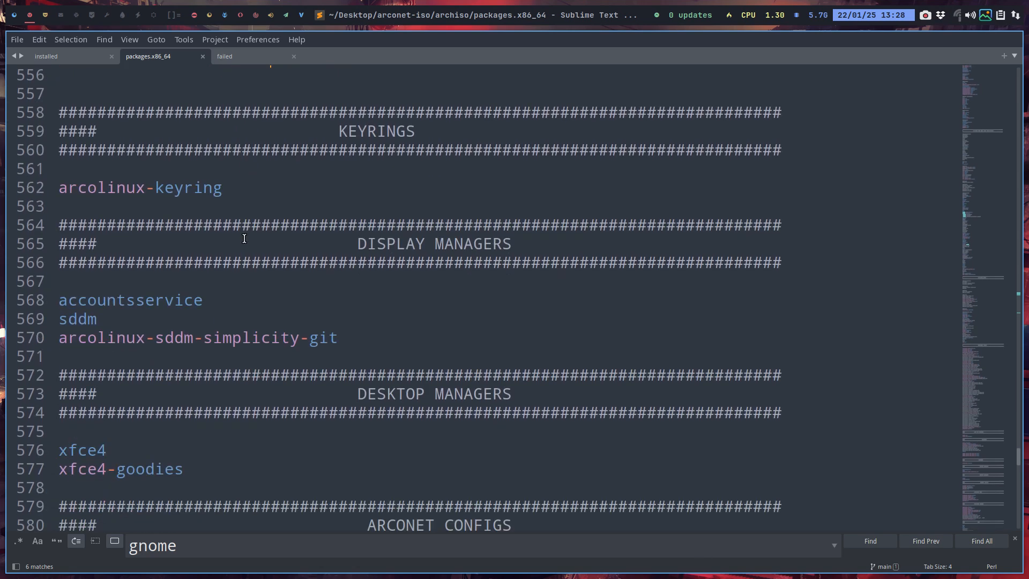
scroll(245, 238, down, 2)
scroll(245, 238, down, 3)
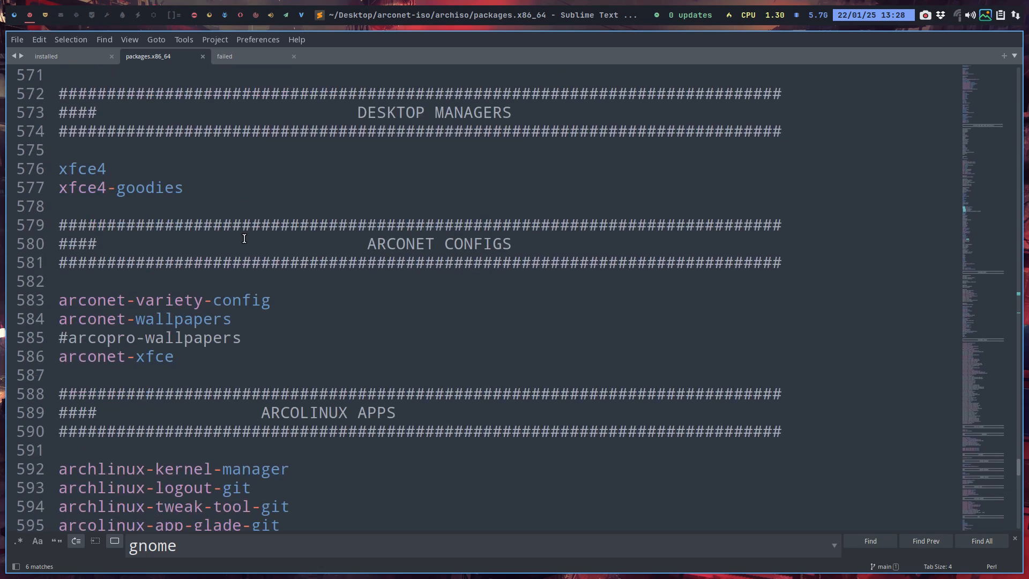
drag(187, 193, 19, 167)
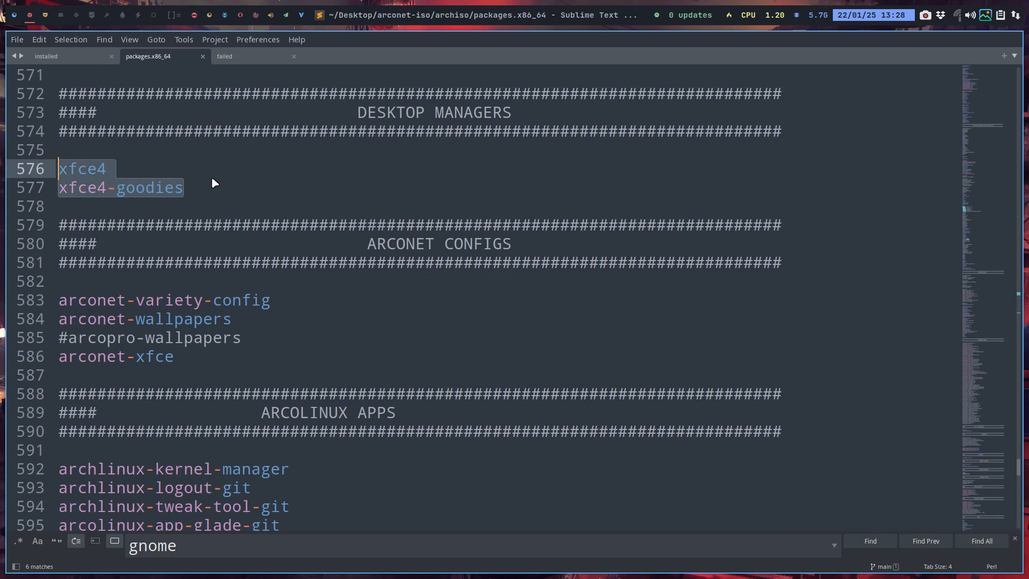
scroll(215, 185, down, 2)
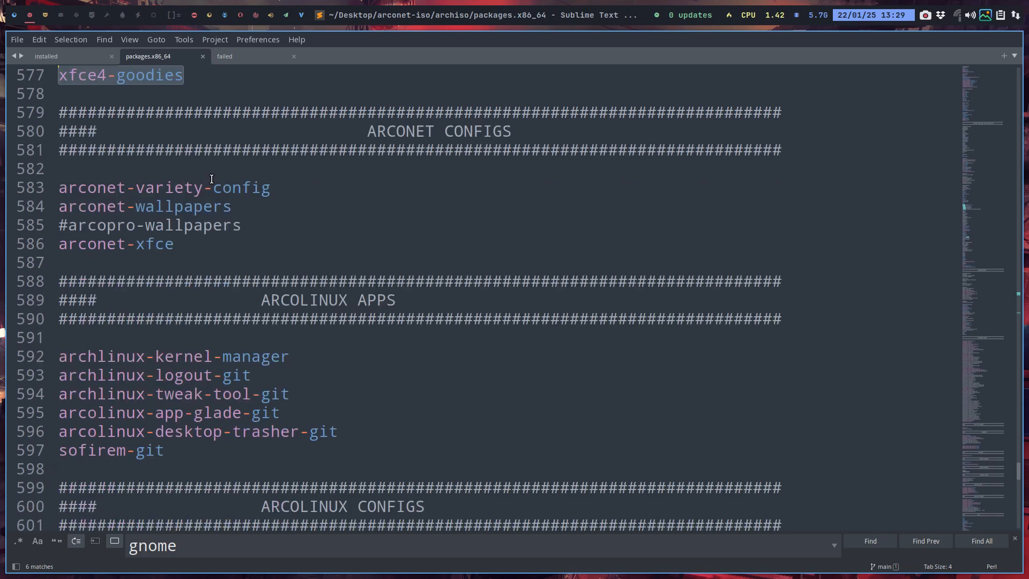
click(59, 207)
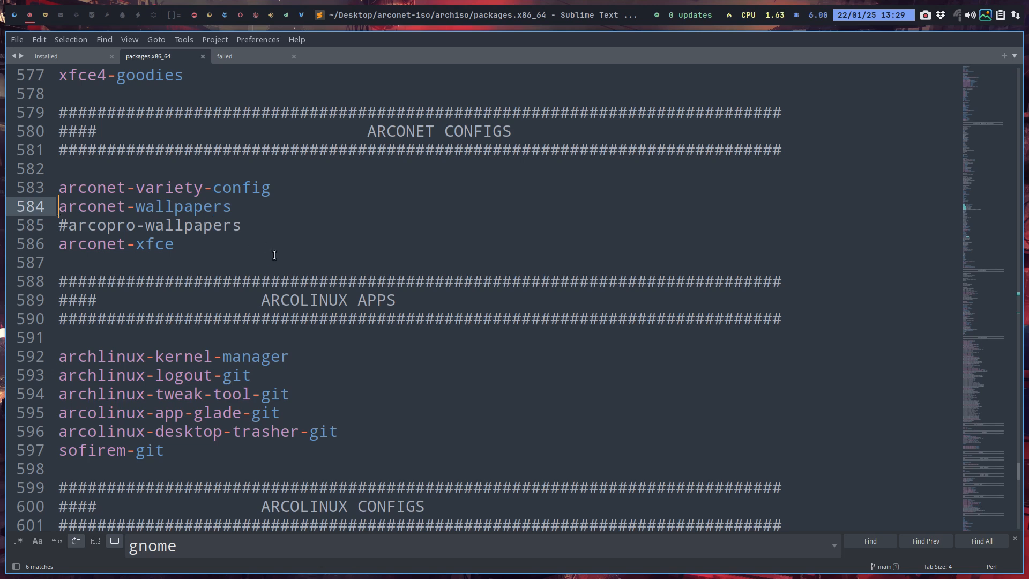
Look through the remaining package sections of packages.x86_64 from ARCONET CONFIGS down to CHAOTICS AUR, and close the editor
scroll(274, 264, down, 4)
scroll(274, 264, down, 10)
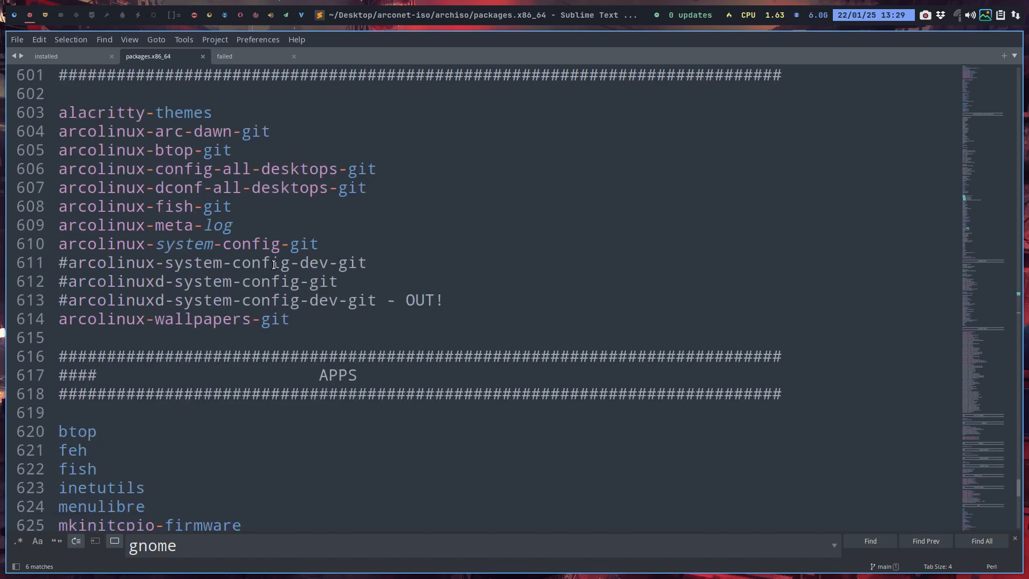
scroll(372, 349, down, 2)
scroll(349, 351, down, 3)
scroll(349, 352, up, 3)
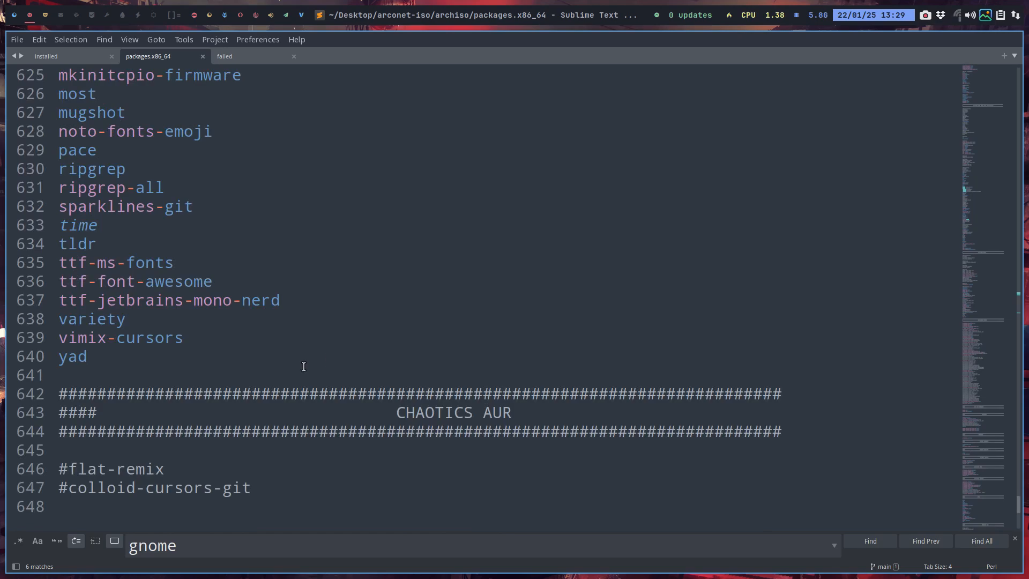
key(super+q)
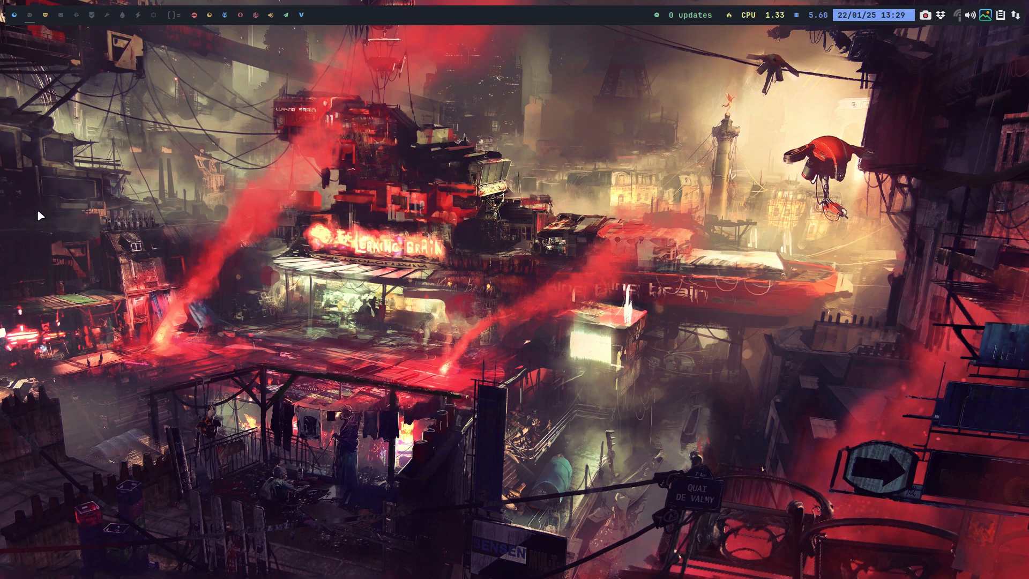
Switch to the file manager's archiso folder and reopen packages.x86_64 to view the end of the APPS list
click(11, 20)
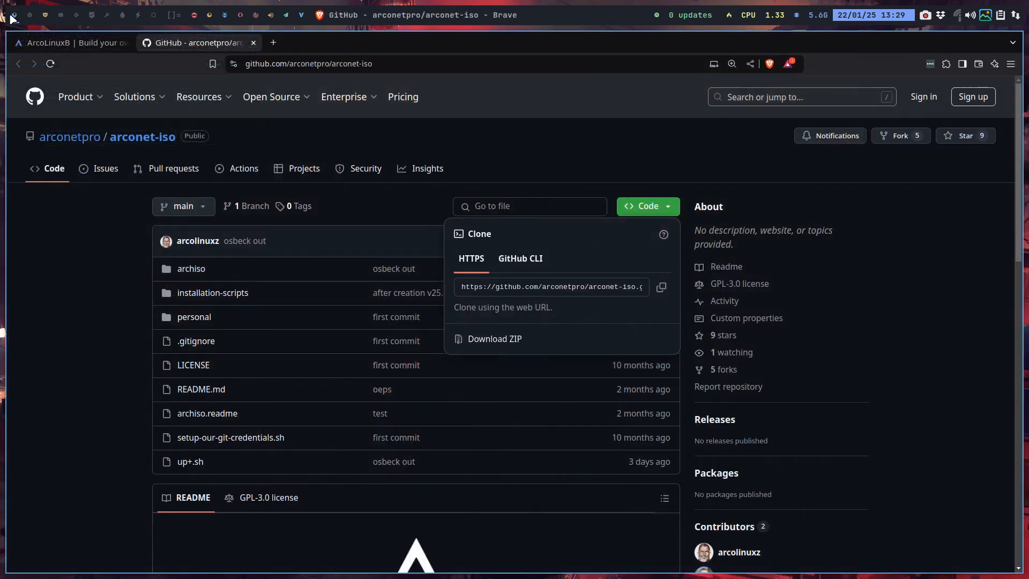
click(46, 19)
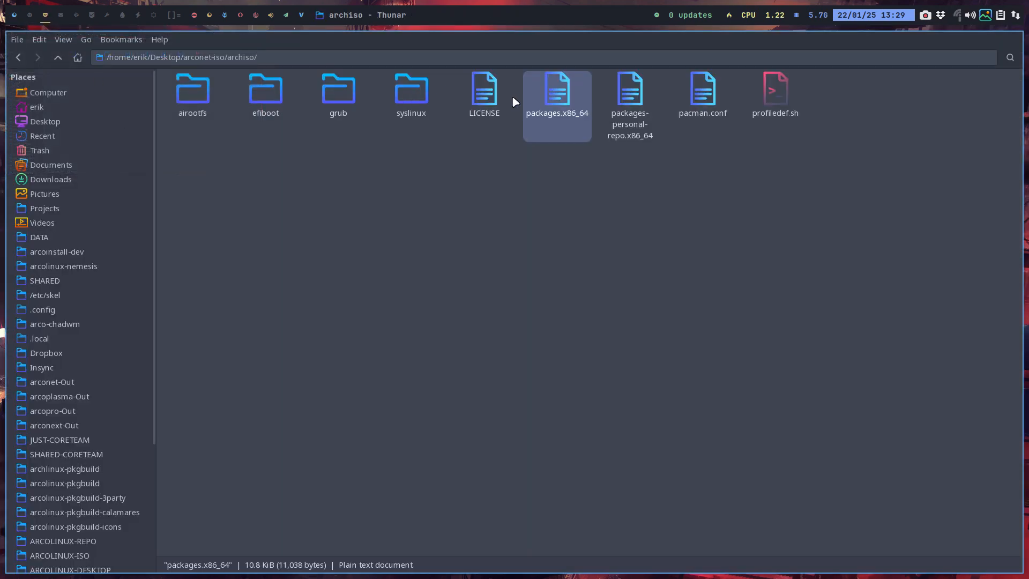
double_click(559, 99)
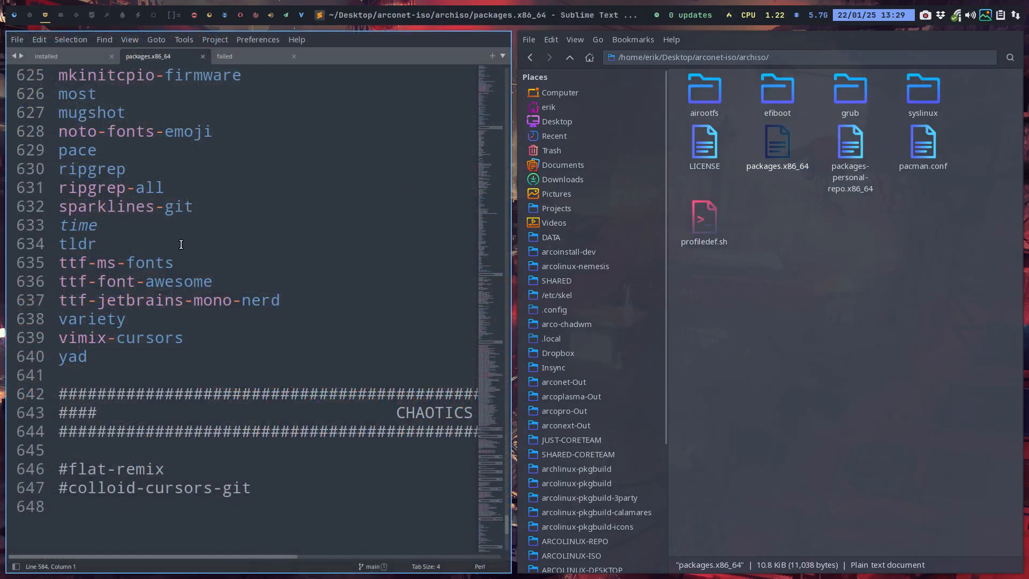
scroll(181, 244, down, 1)
scroll(179, 245, up, 2)
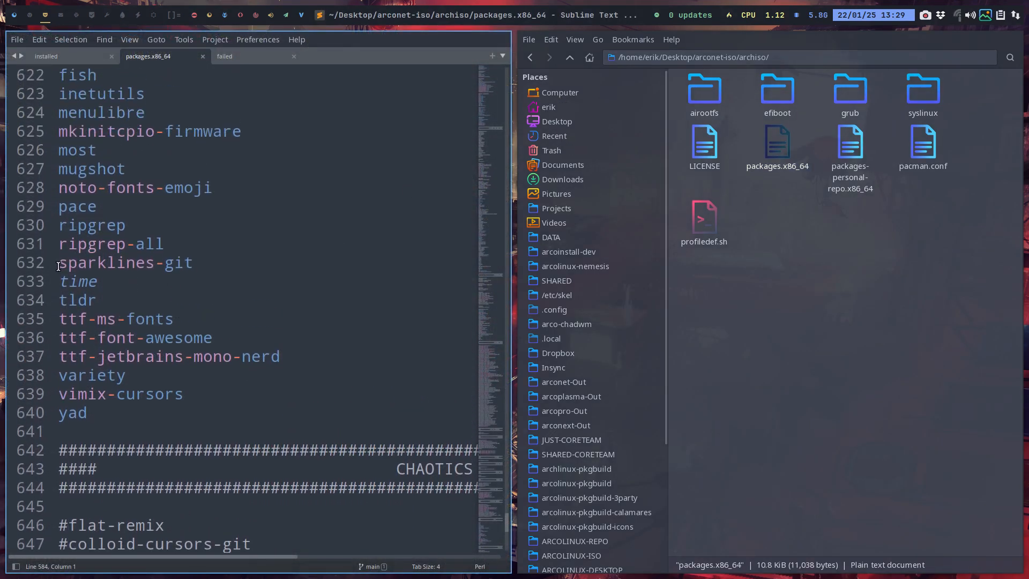
Open a terminal beside the package list and run clear to demonstrate the sparklines header
key(super+Return)
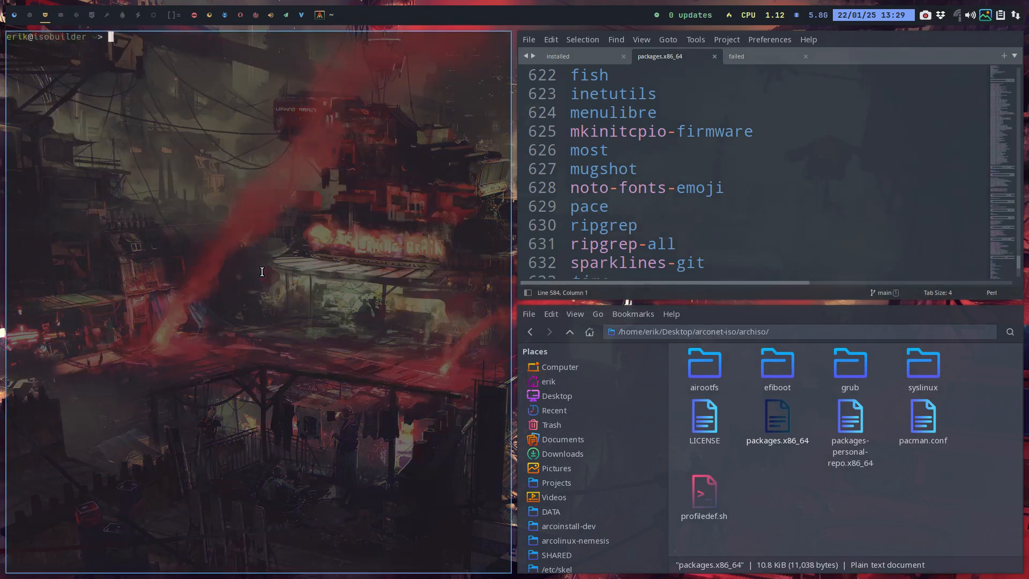
text(clear)
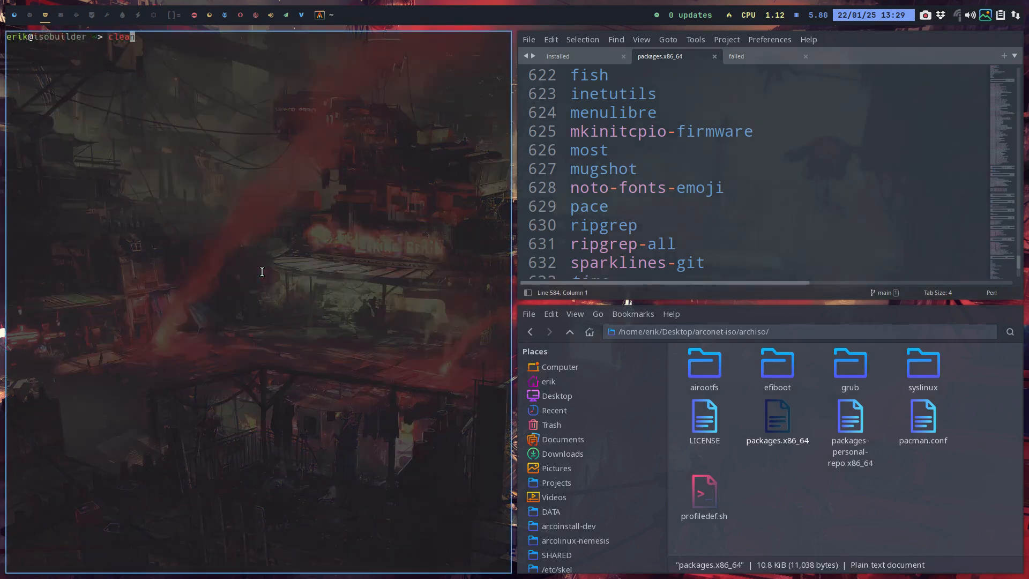
key(Return)
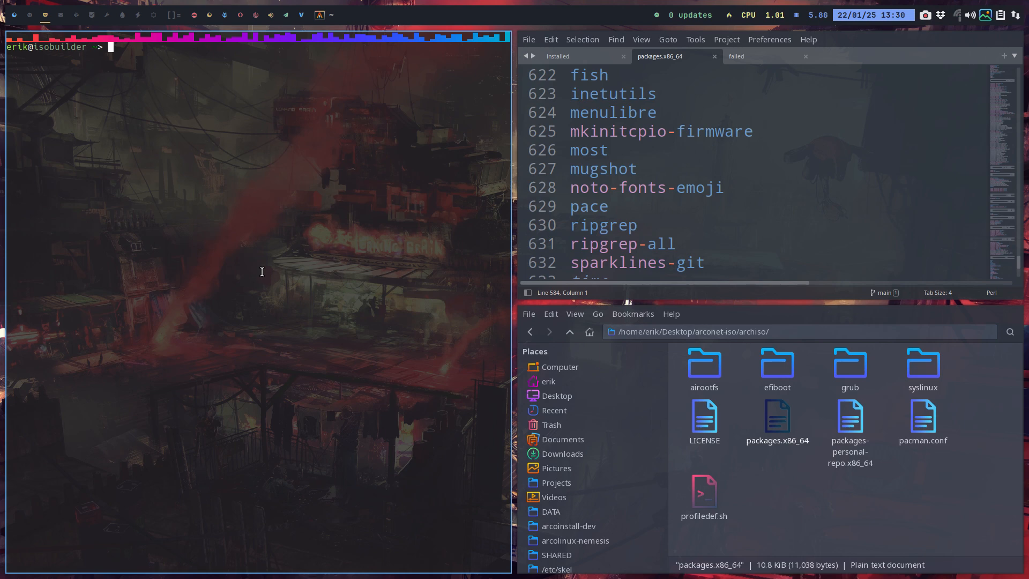
click(15, 15)
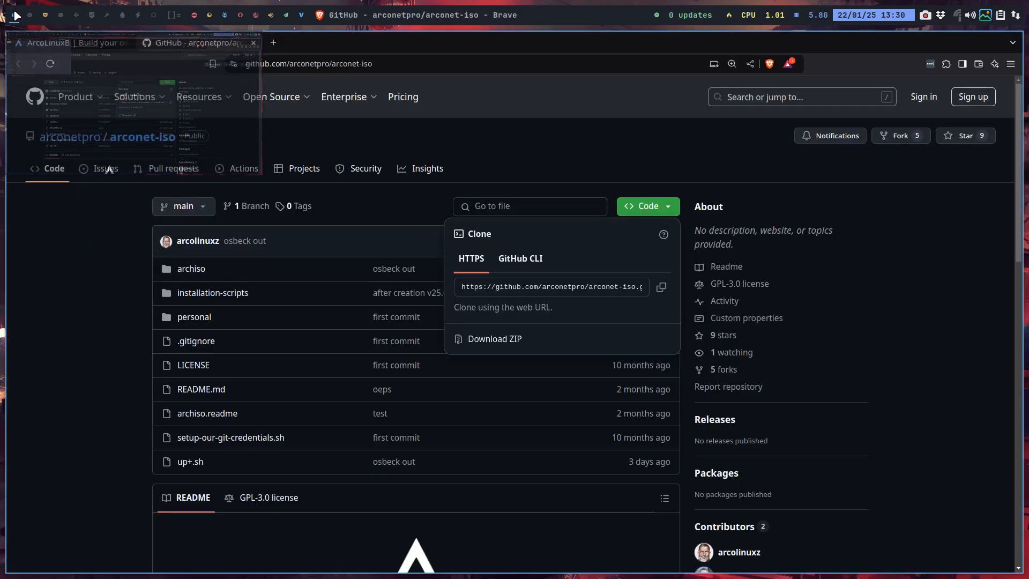
click(46, 16)
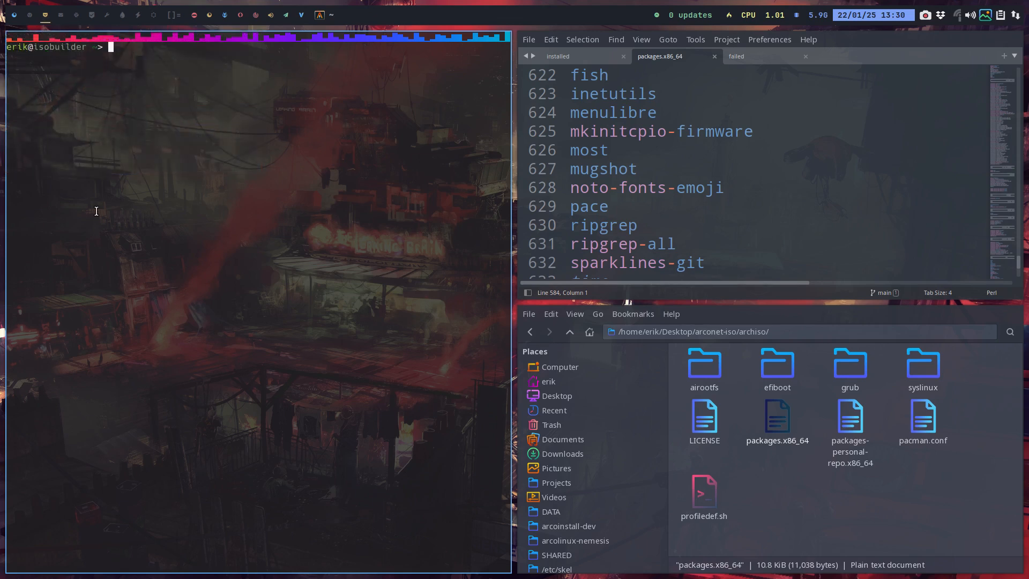
List the recently installed packages with the rip command and close the terminal
text(rip)
key(Return)
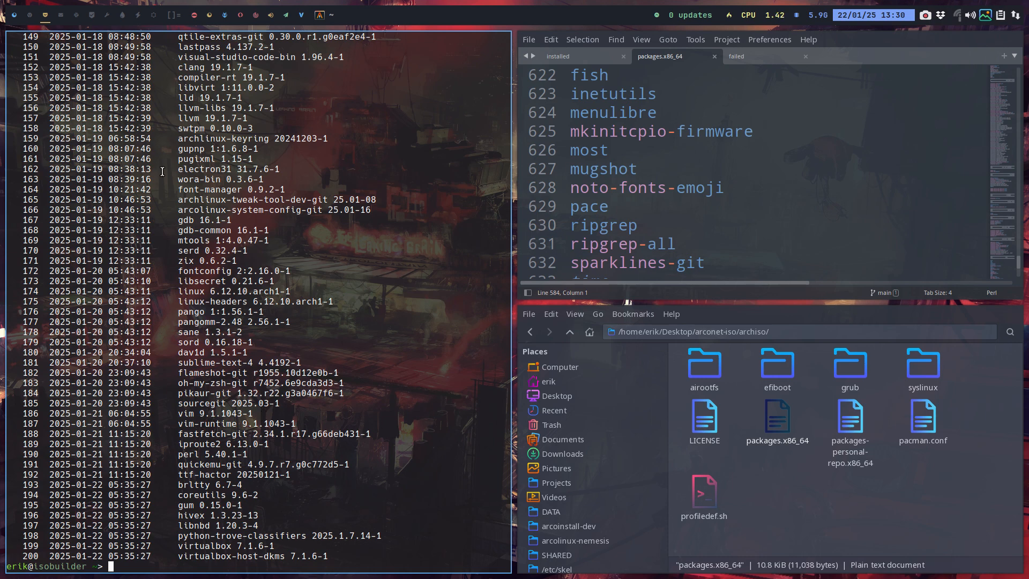
key(super+q)
Switch to Brave and open the arcolinux-nemesis repository from the developer's GitHub profile in a new tab
click(15, 17)
click(274, 42)
text(github.)
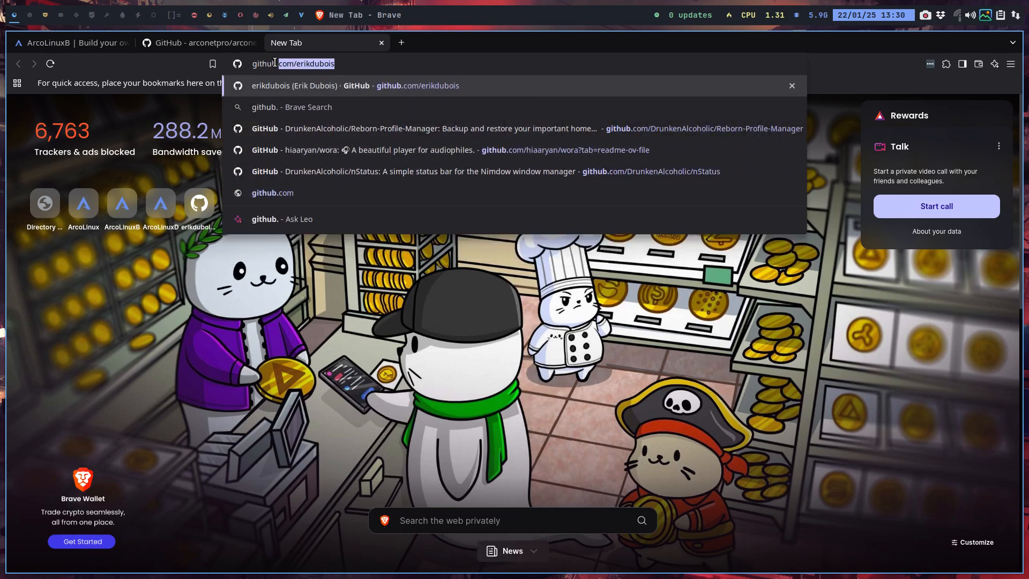
key(Return)
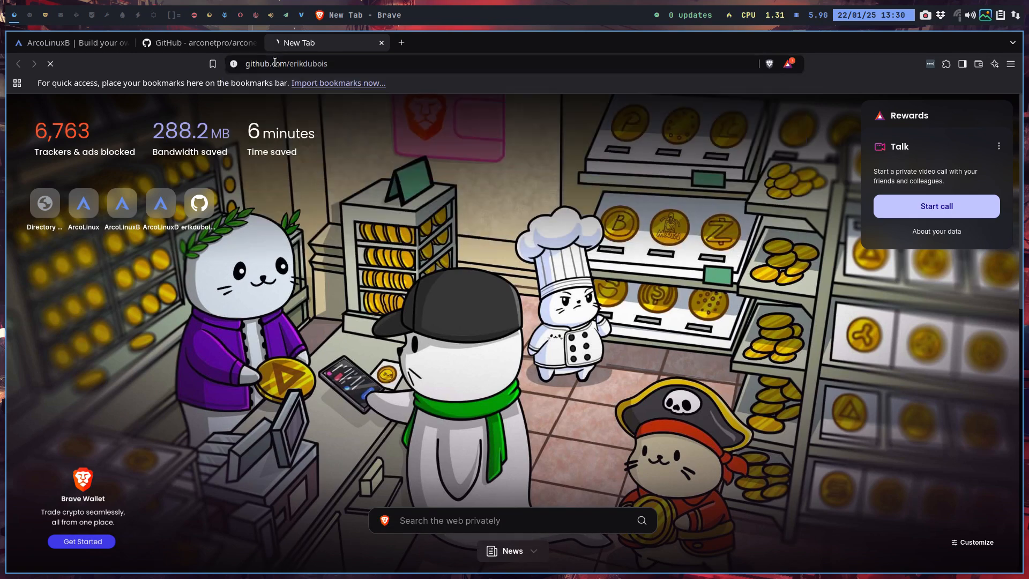
mouse_move(344, 96)
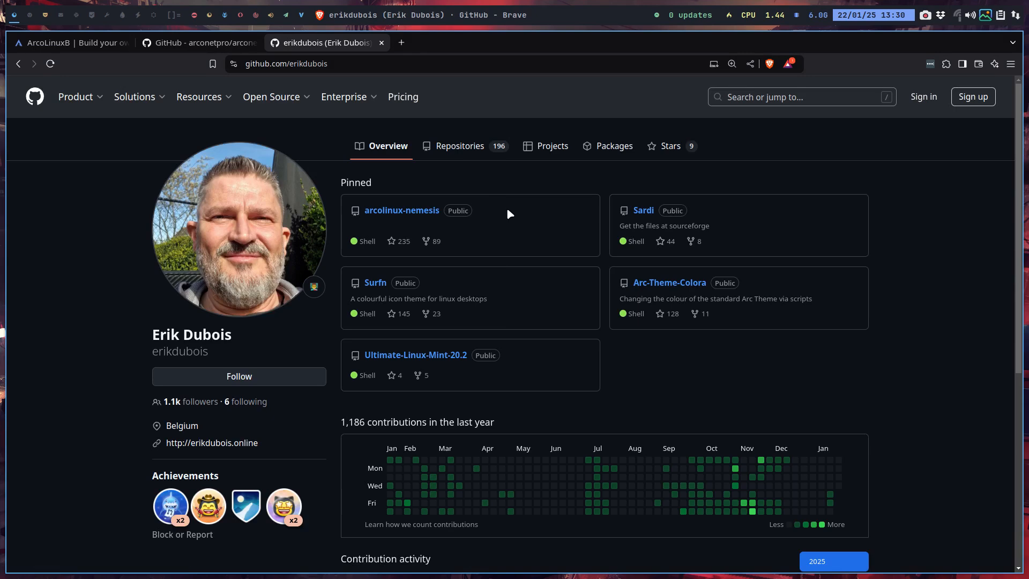
click(411, 212)
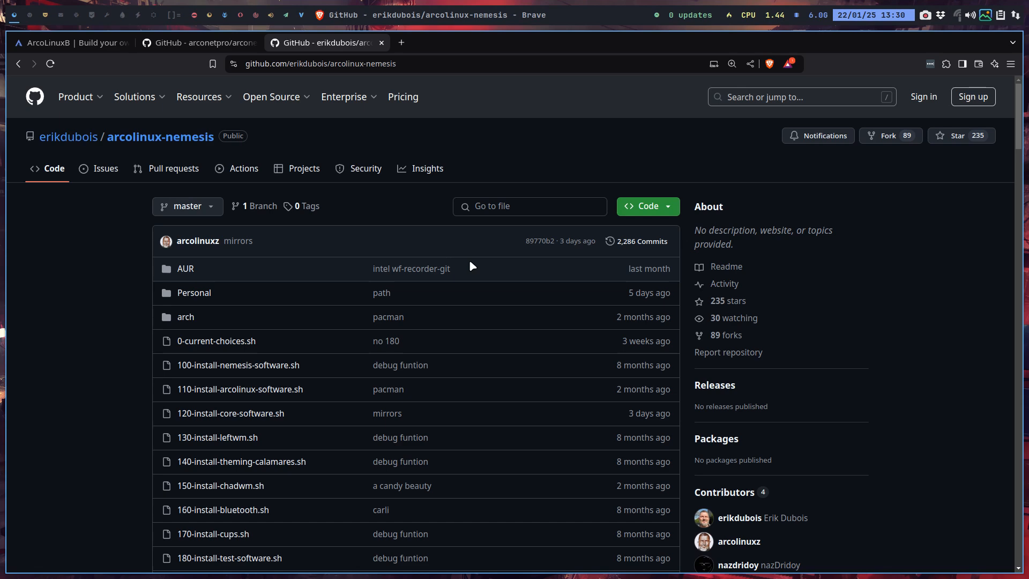
Open 0-current-choices.sh, enlarge the page and read the run_script function with its distribution checks and the Chadwm question
click(233, 346)
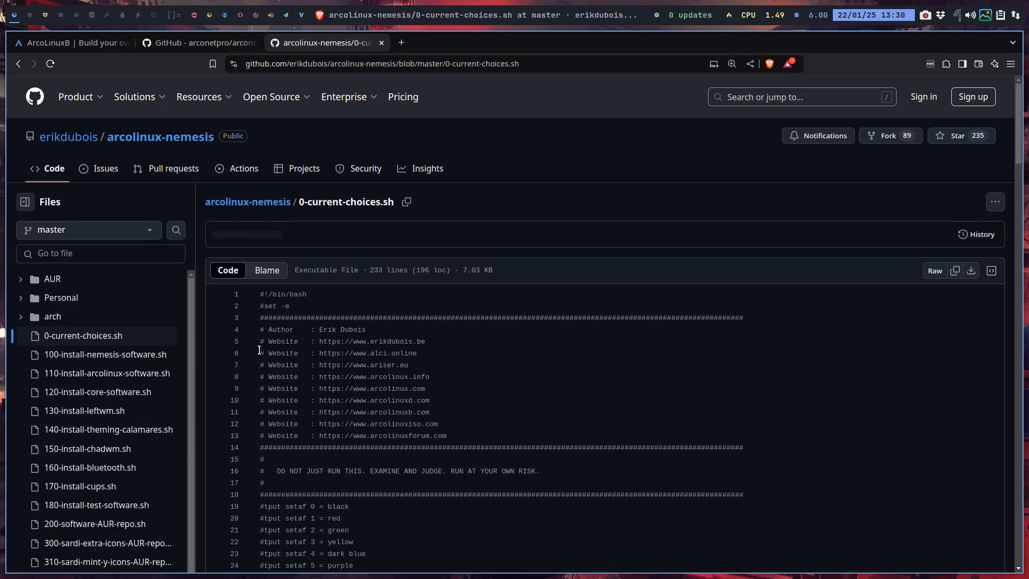
scroll(440, 381, down, 10)
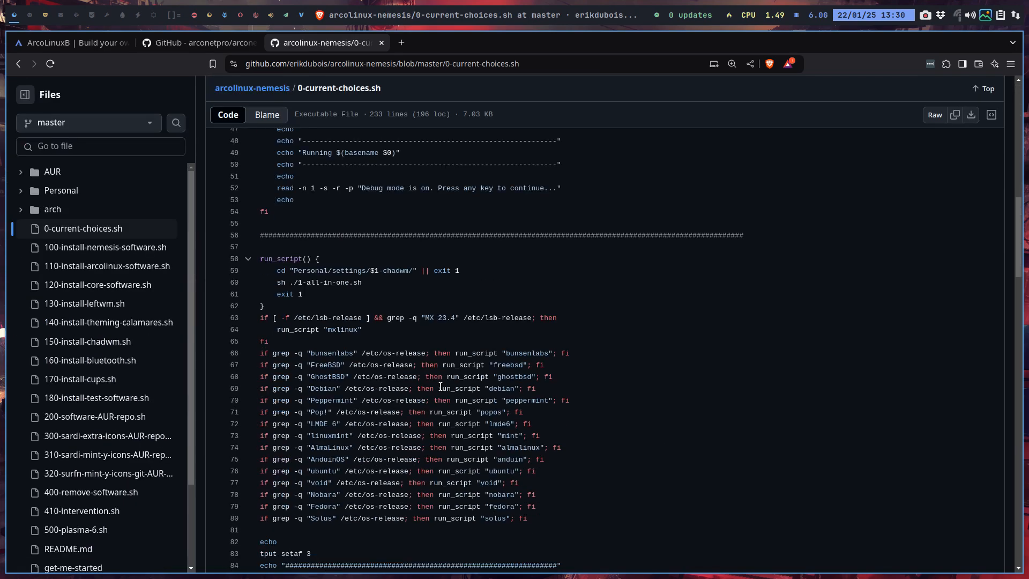
scroll(440, 387, down, 4)
scroll(328, 288, up, 3)
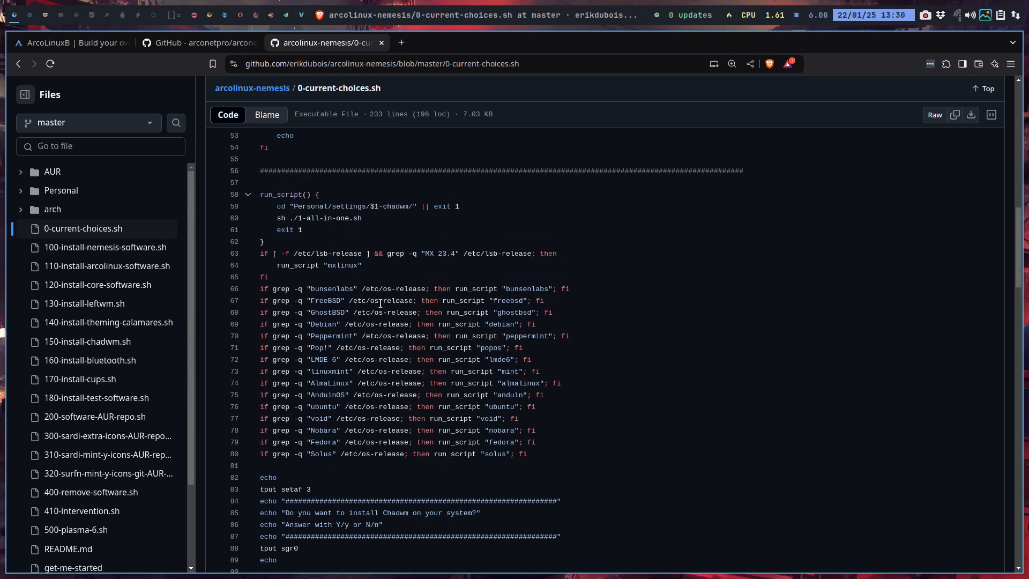
key(ctrl+plus)
key(ctrl+plus)
key(ctrl+plus)
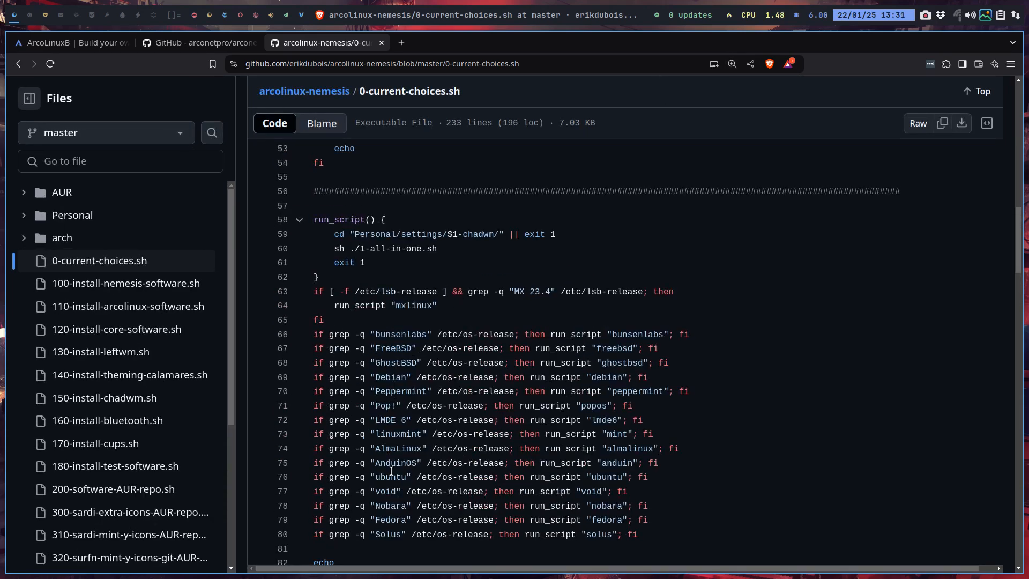
scroll(388, 511, down, 2)
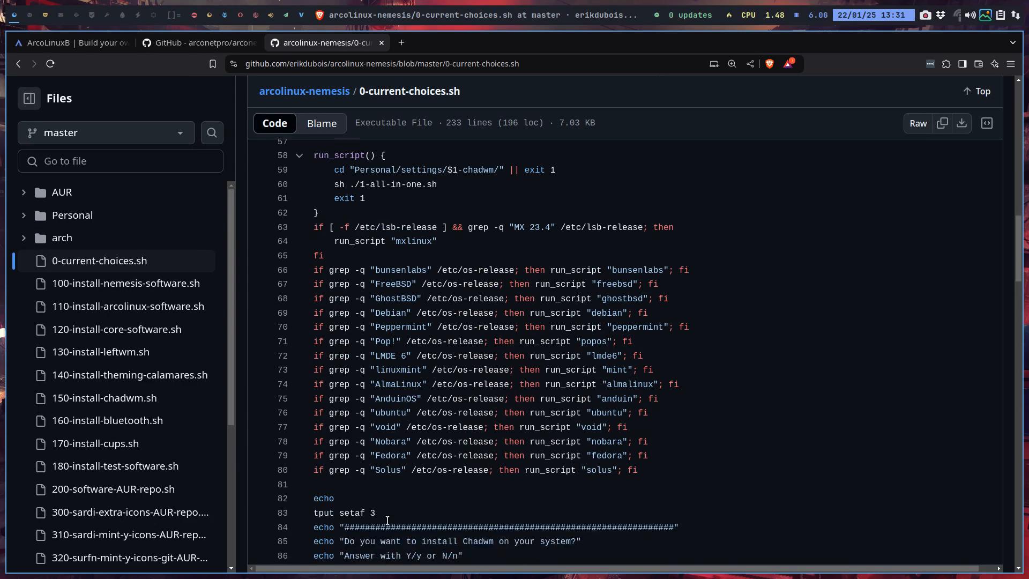
scroll(385, 514, down, 3)
scroll(385, 515, down, 1)
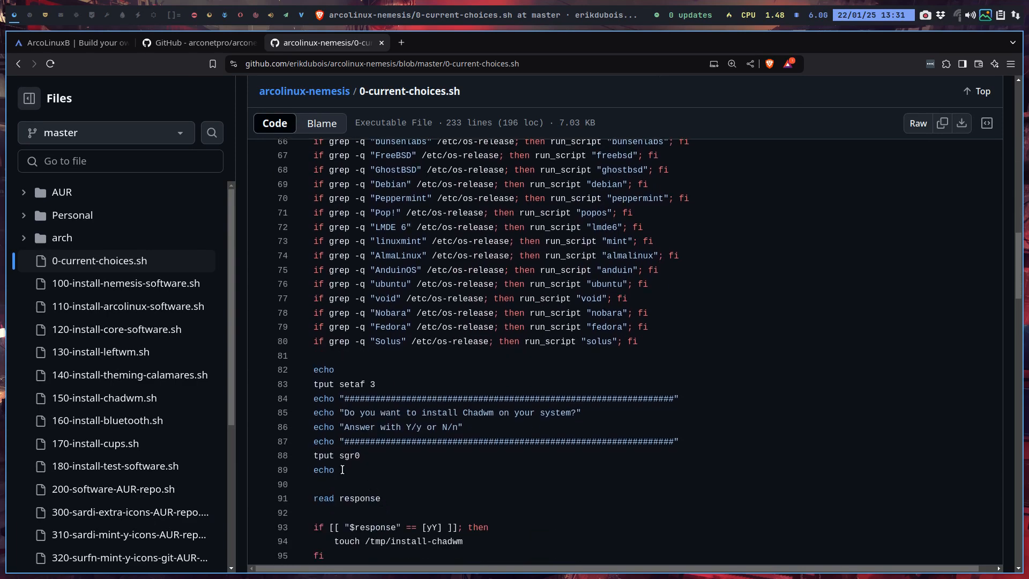
Browse the repository's arch and Personal folders and look through the distribution-specific 970 scripts
click(64, 238)
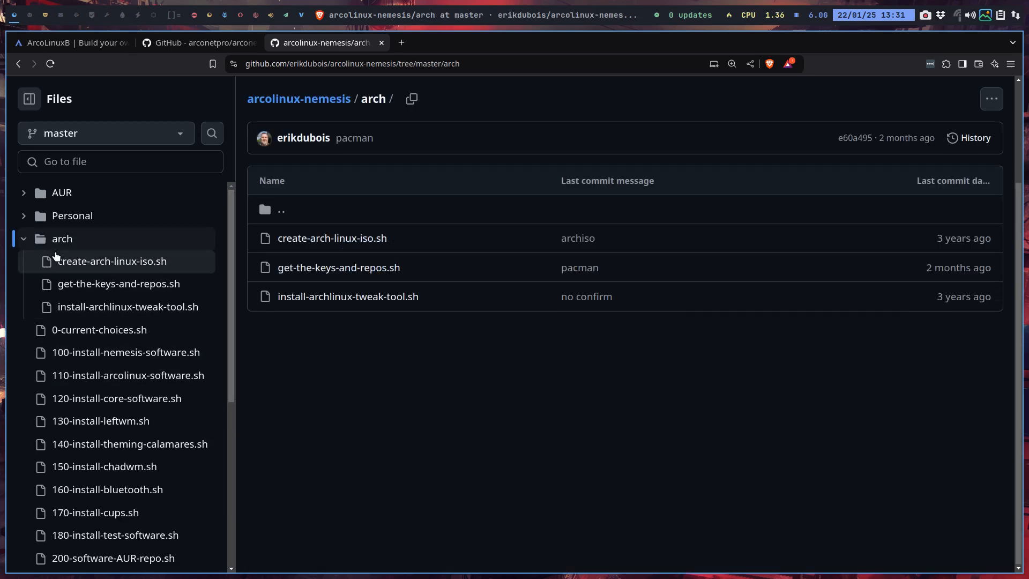
click(61, 218)
scroll(414, 384, down, 6)
scroll(413, 383, up, 2)
scroll(339, 367, down, 2)
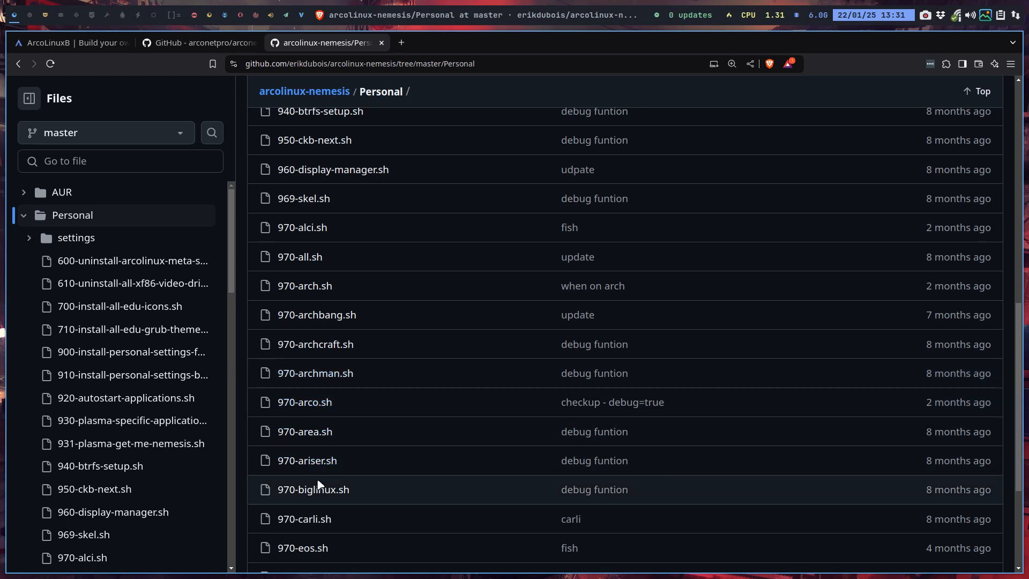
scroll(322, 544, down, 3)
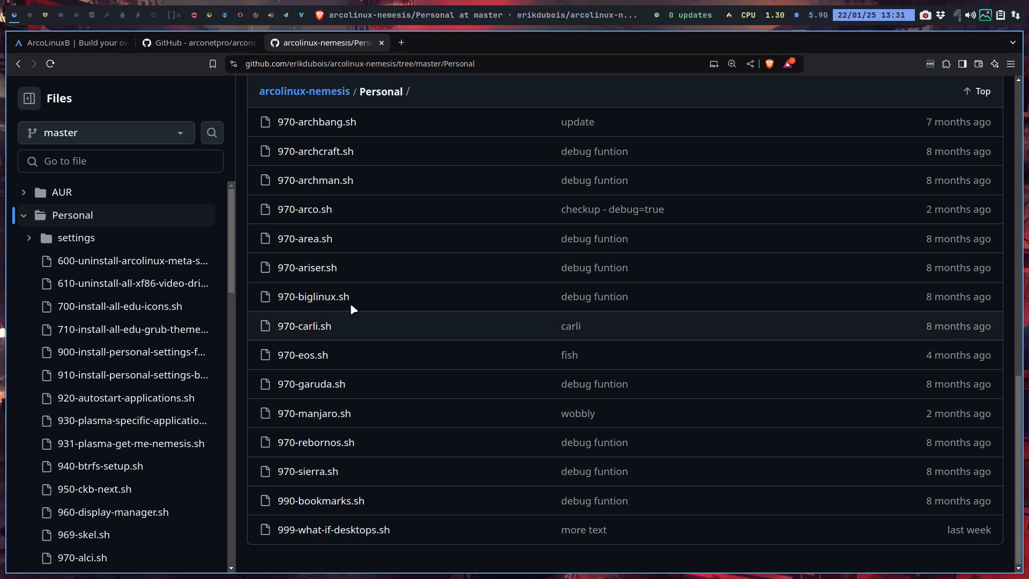
Open 970-archbang.sh and review its ArchBang check, highlighting /etc/os-release, and the install commands below it
click(337, 123)
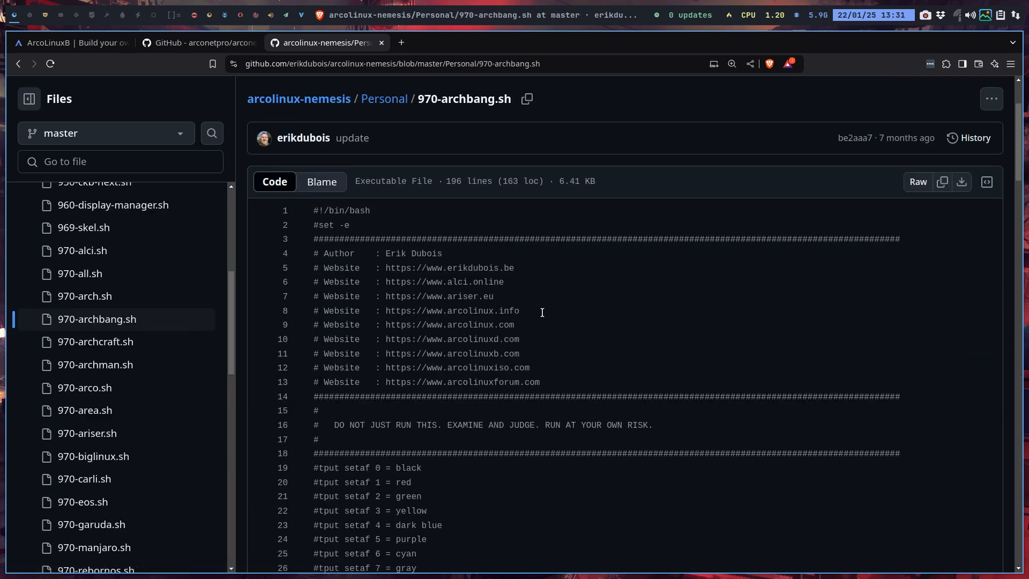
scroll(542, 317, down, 8)
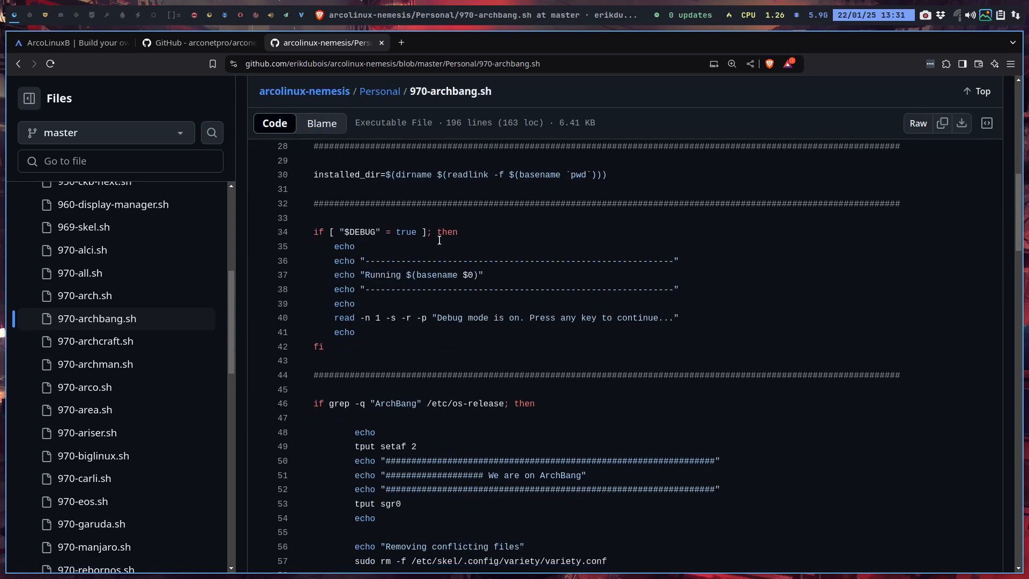
scroll(470, 282, down, 3)
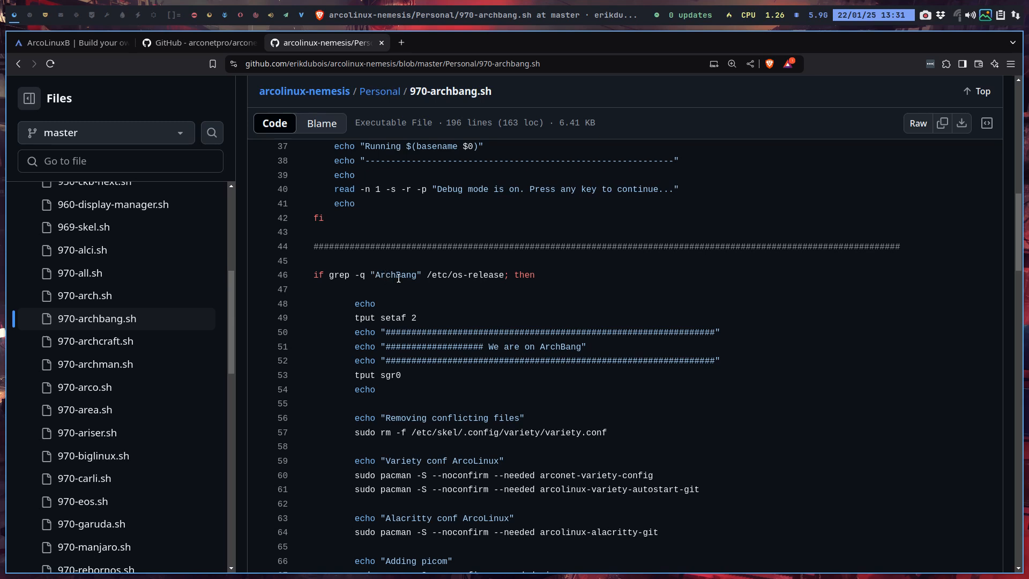
click(386, 275)
drag(427, 275, 505, 275)
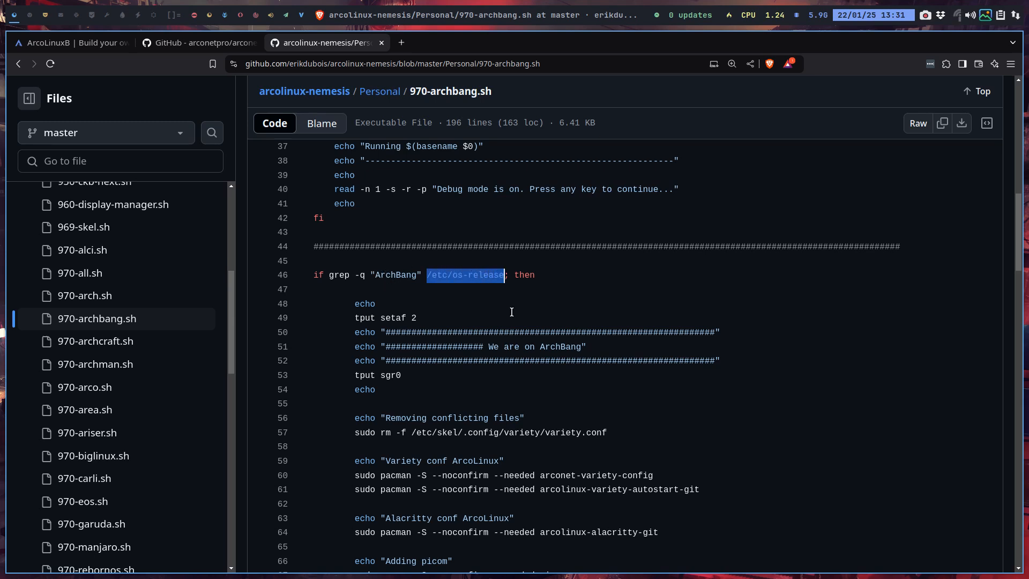
scroll(512, 312, down, 3)
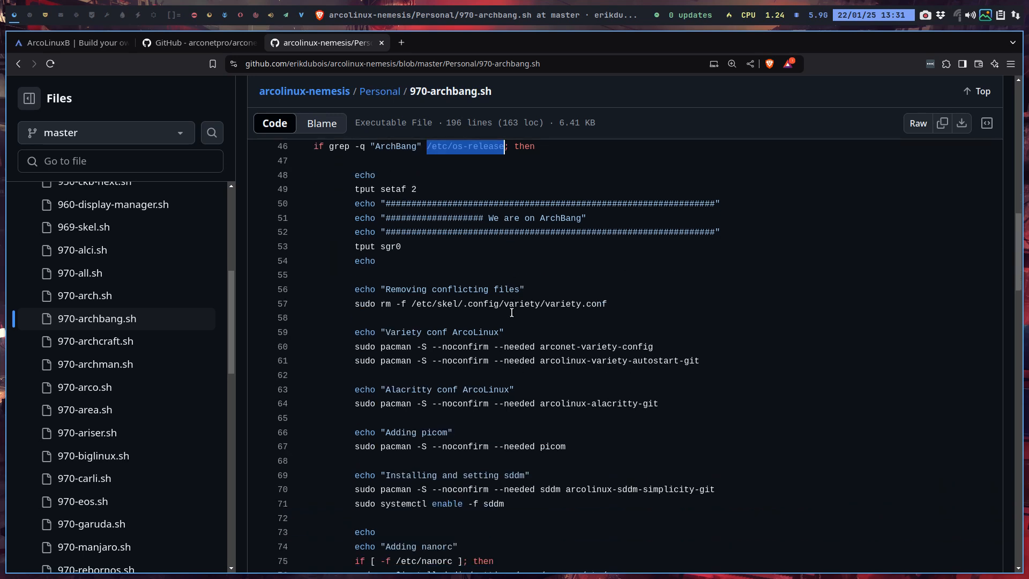